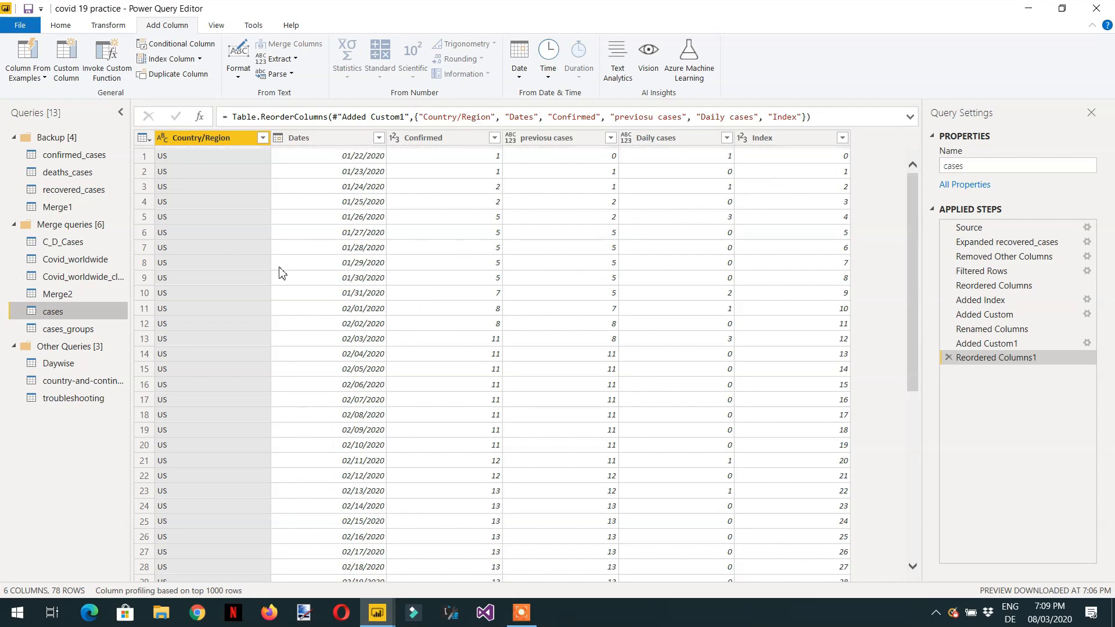
# Look through the US rows of the cases query, including the daily cases and Index columns.
pyautogui.scroll(-7, 246, 290)
pyautogui.scroll(7, 246, 300)
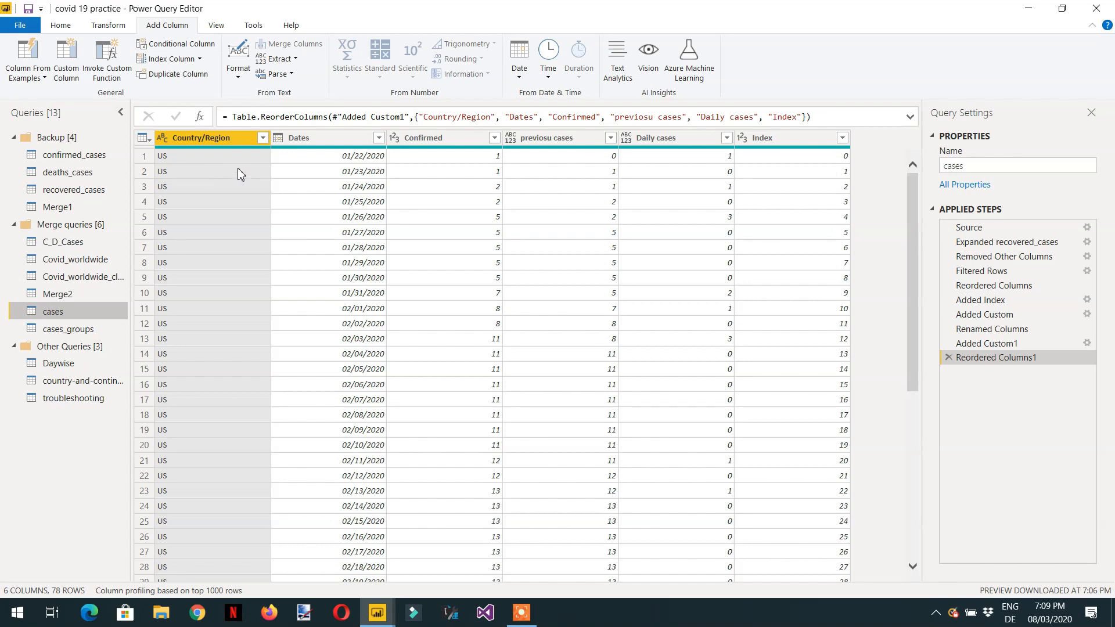
pyautogui.scroll(-7, 233, 242)
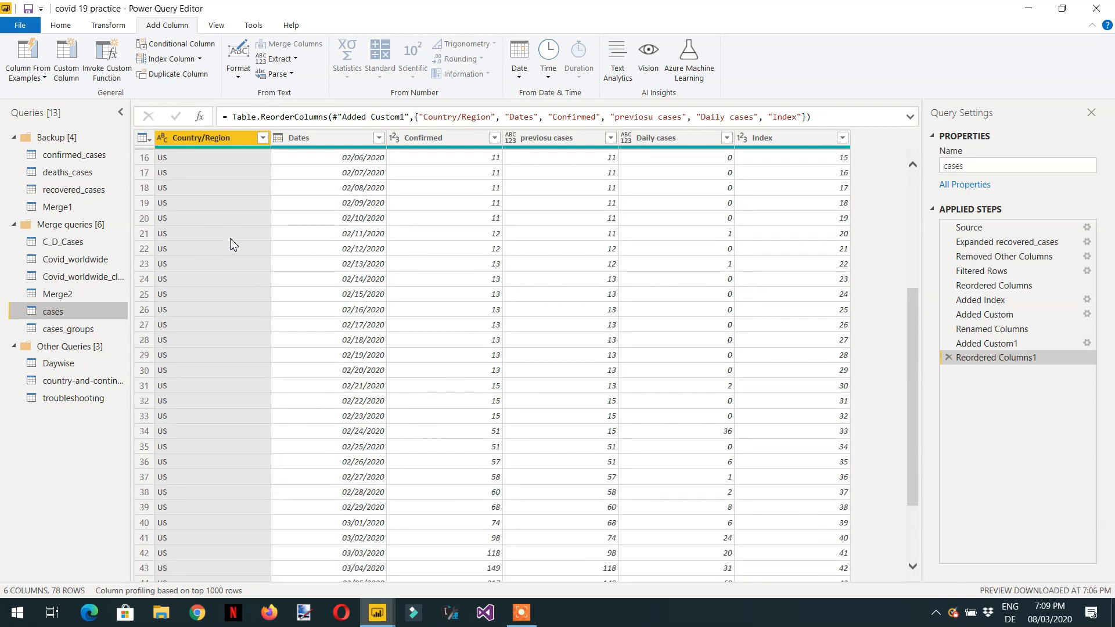
pyautogui.scroll(6, 232, 246)
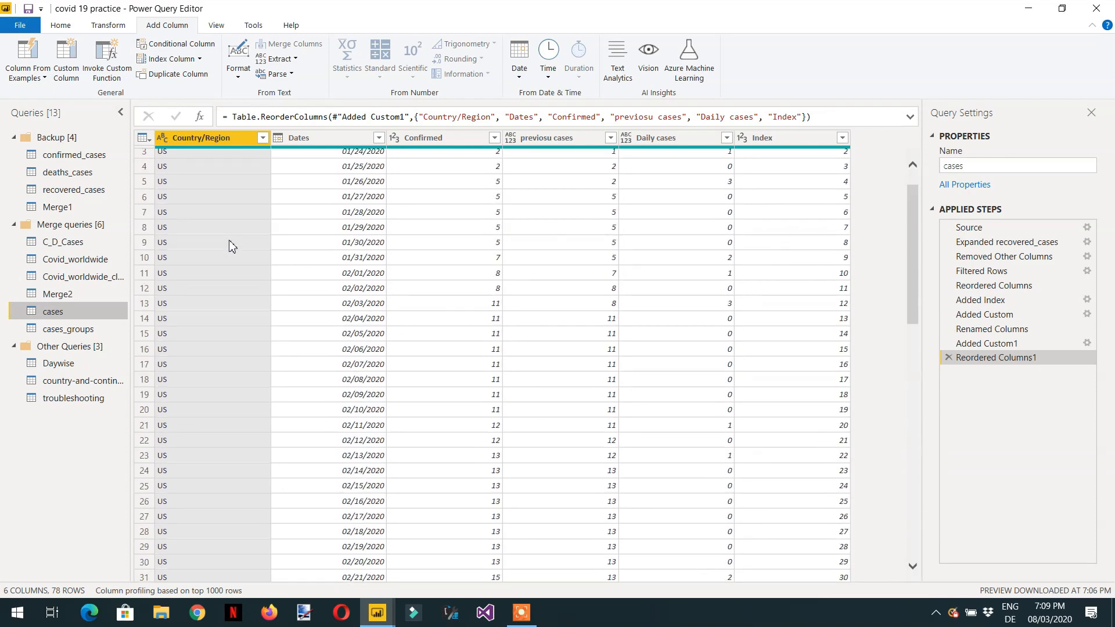
pyautogui.scroll(1, 232, 247)
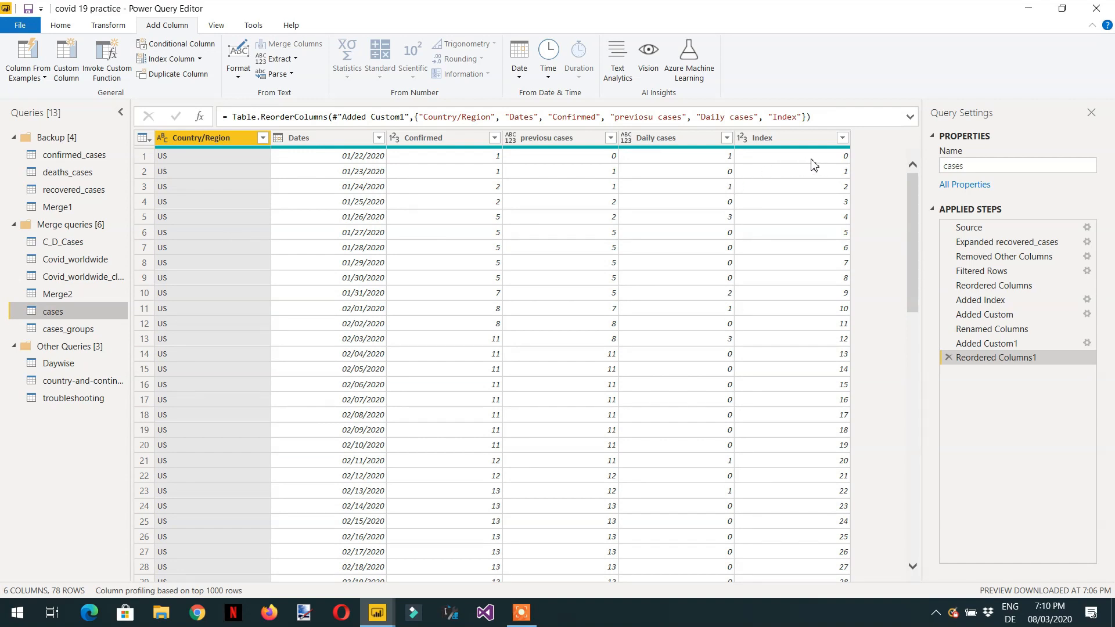
# Add an index column starting from 0 to the cases_groups query.
pyautogui.click(72, 333)
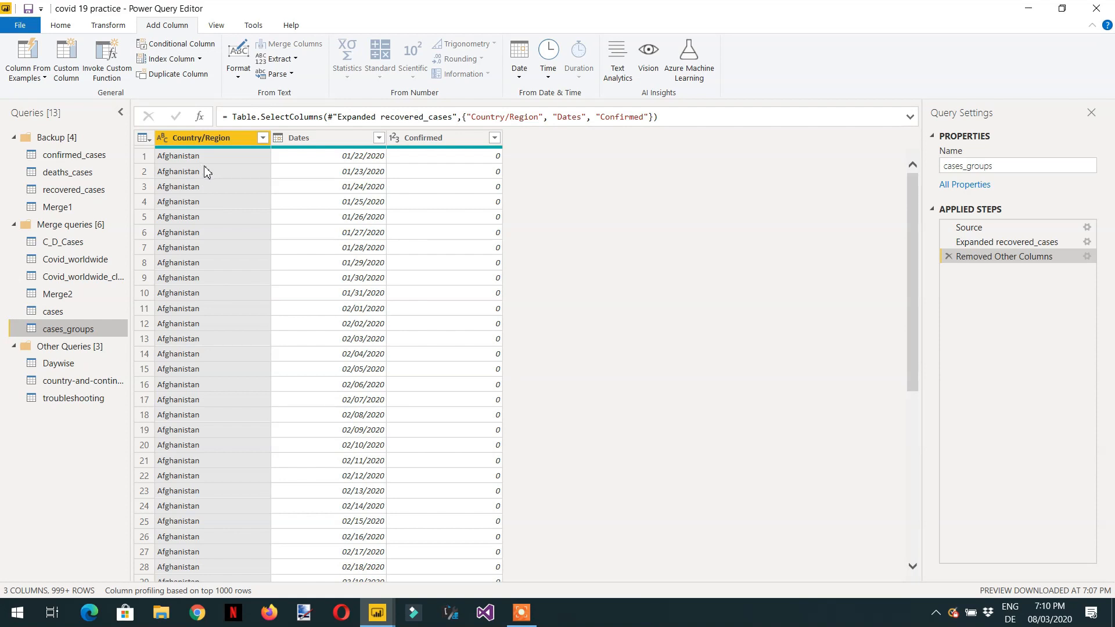
pyautogui.click(199, 59)
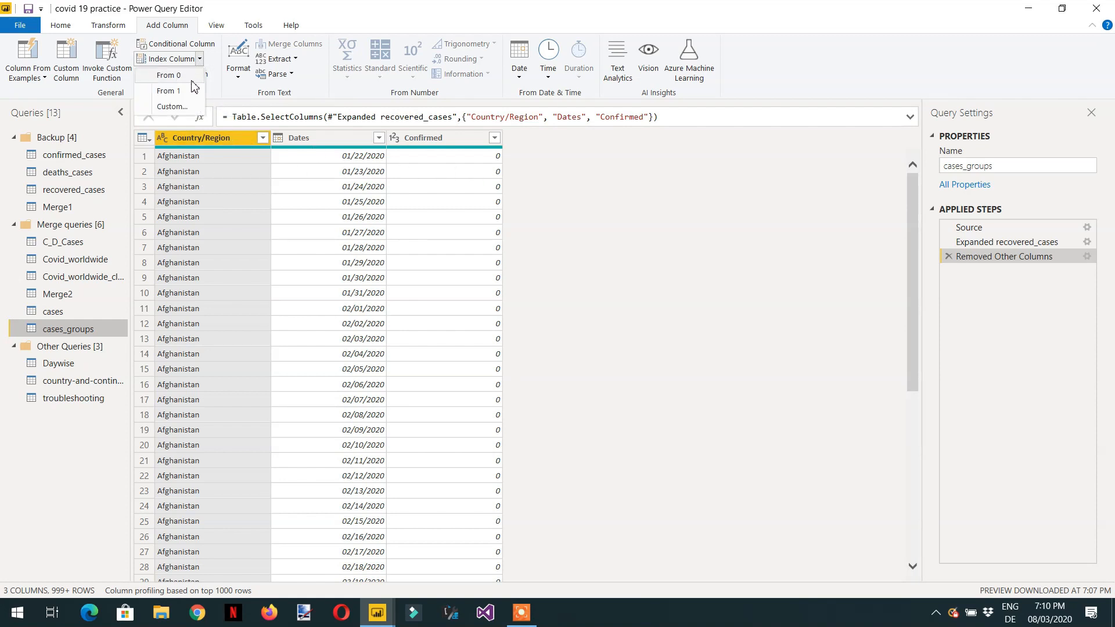
pyautogui.click(187, 76)
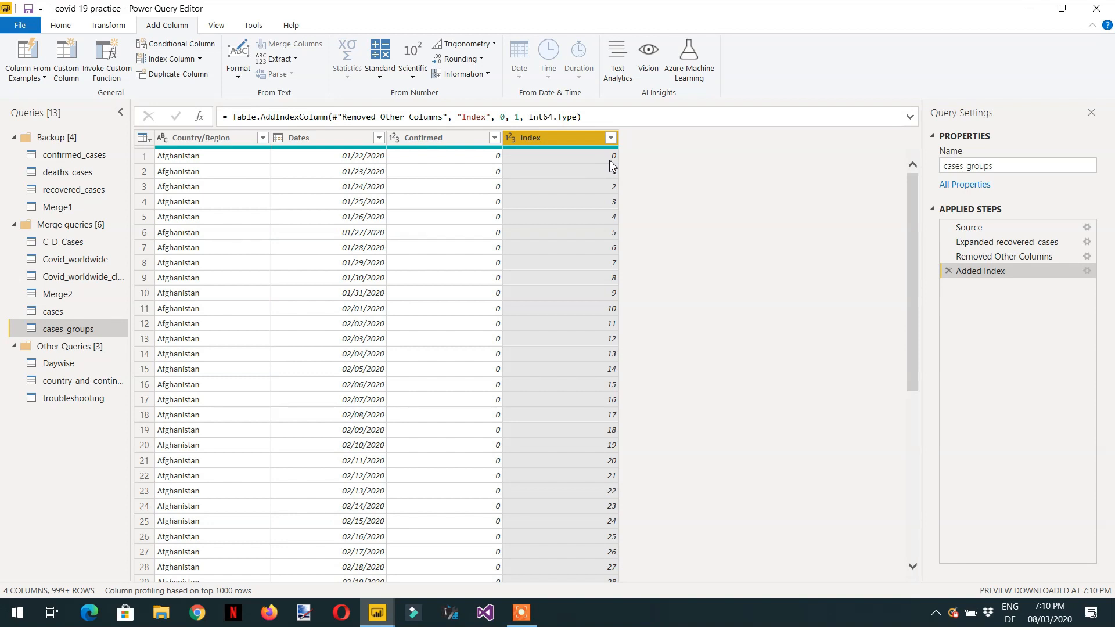
# Examine how the Index values run from the Afghanistan rows into the Albania rows.
pyautogui.scroll(-4, 234, 226)
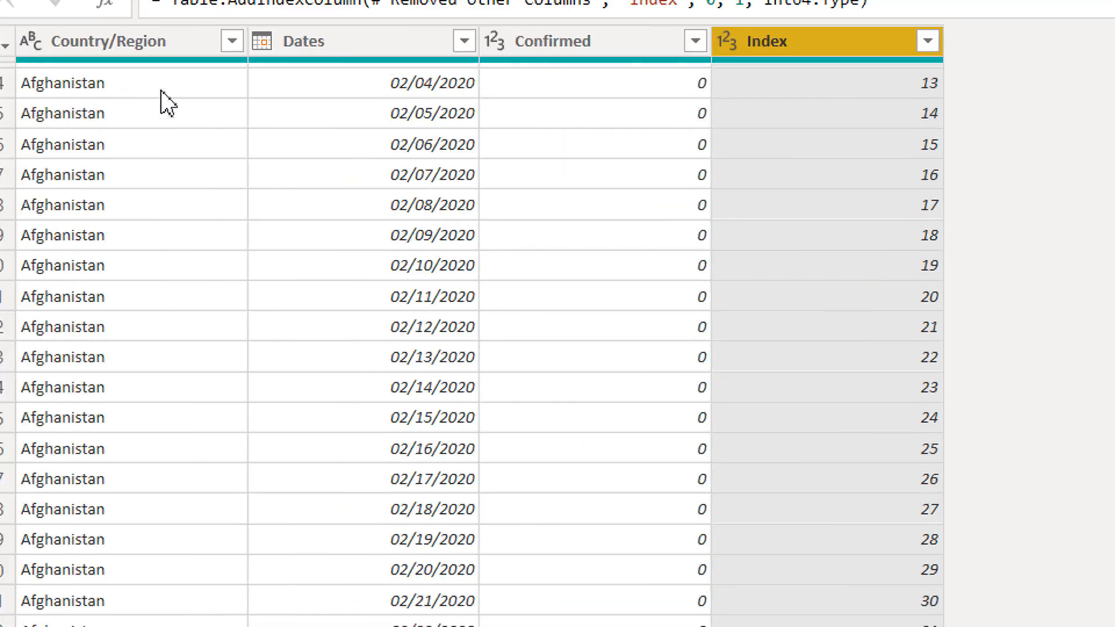
pyautogui.scroll(-8, 255, 163)
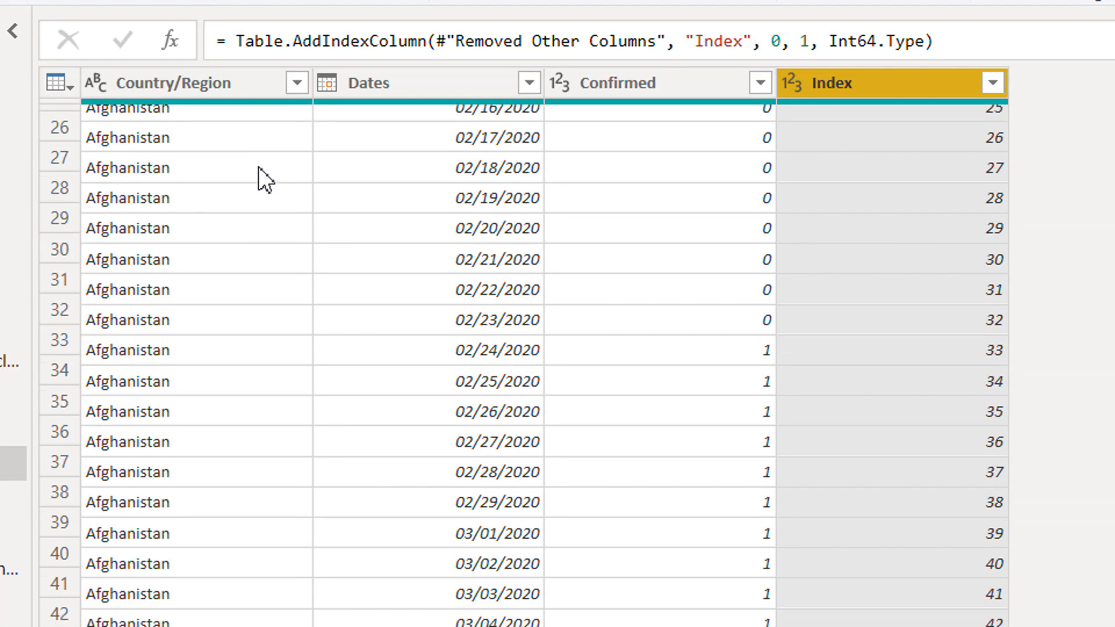
pyautogui.scroll(-11, 259, 168)
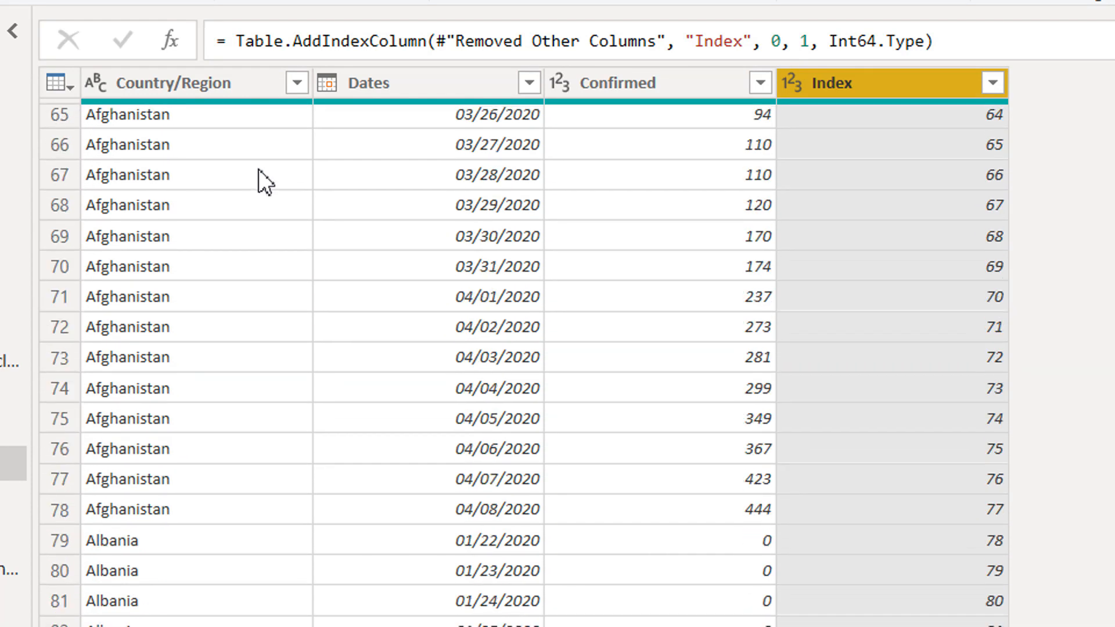
pyautogui.scroll(2, 243, 204)
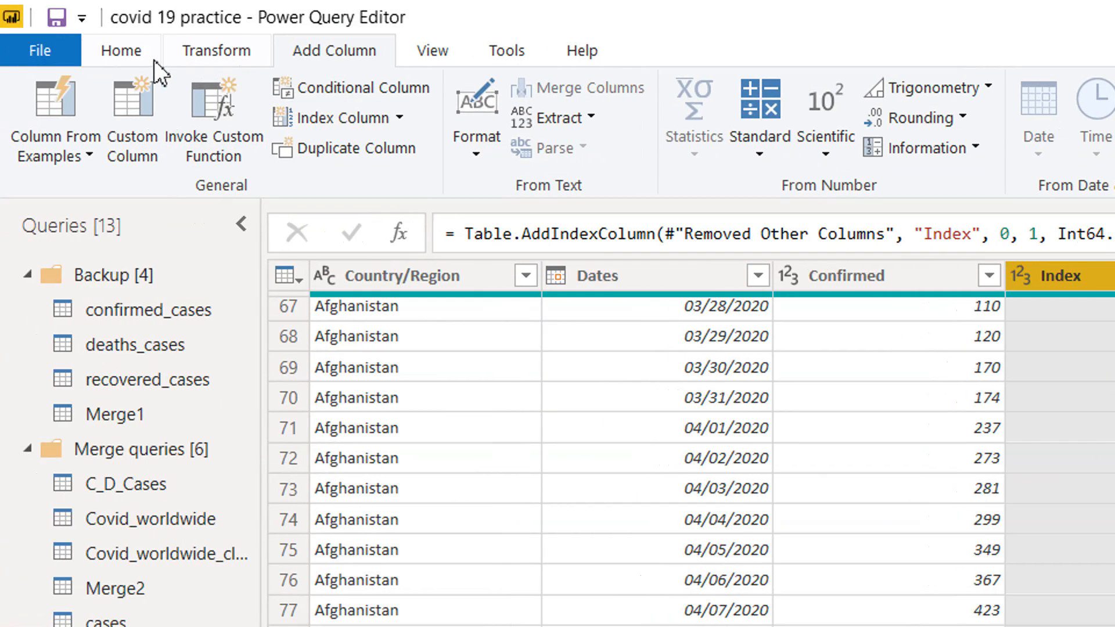
# Inspect the Table.AddIndexColumn line in the M code of cases_groups without changing the code.
pyautogui.click(437, 54)
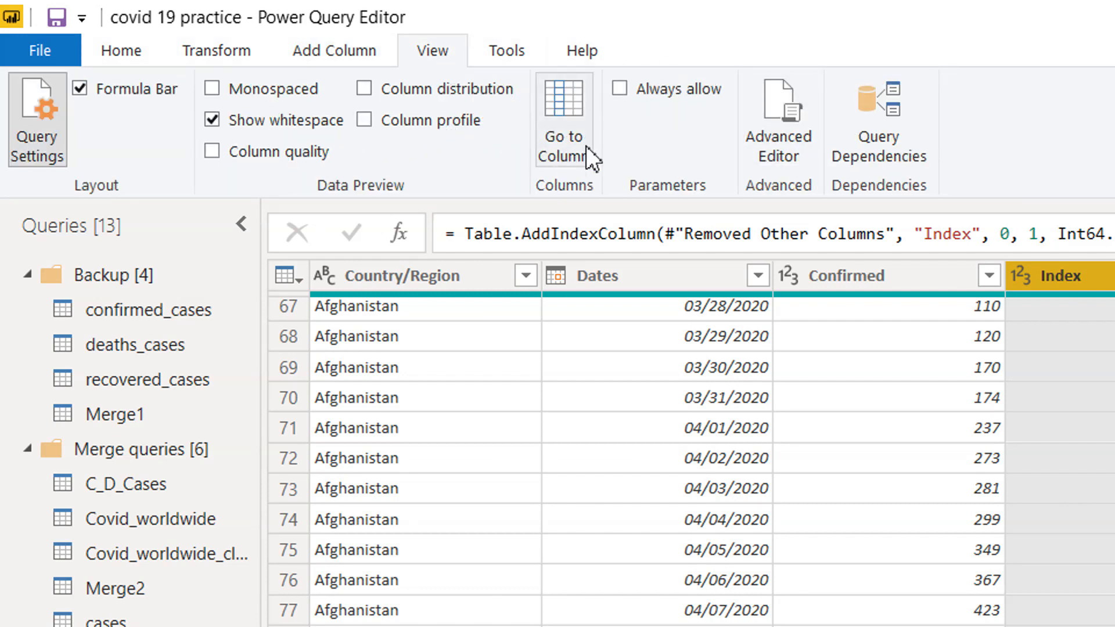
pyautogui.click(788, 148)
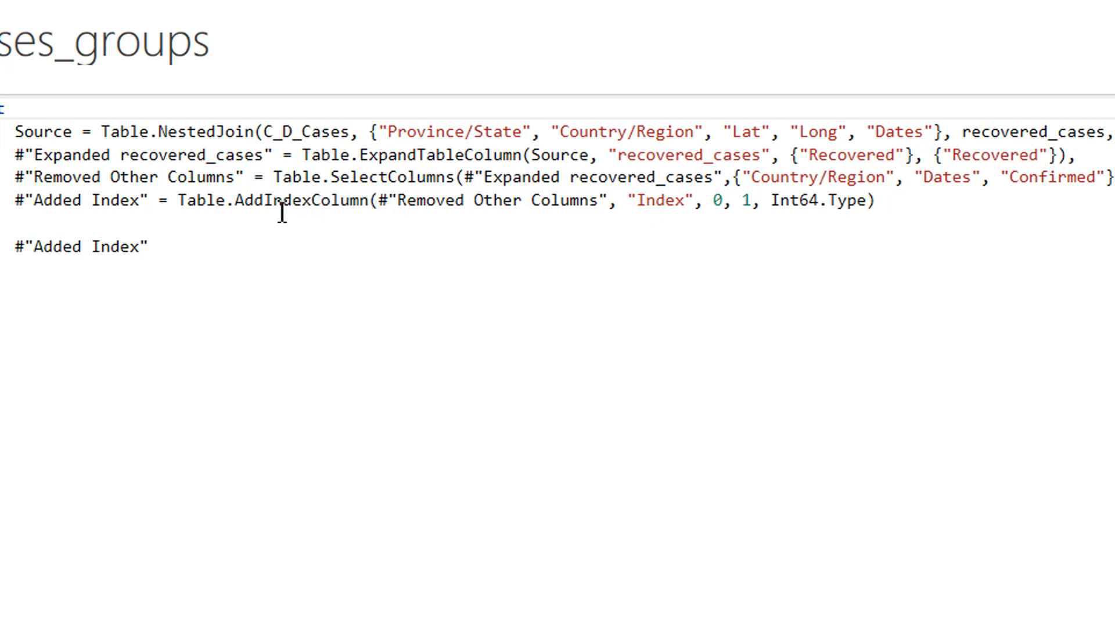
pyautogui.moveTo(244, 204); pyautogui.dragTo(351, 207)
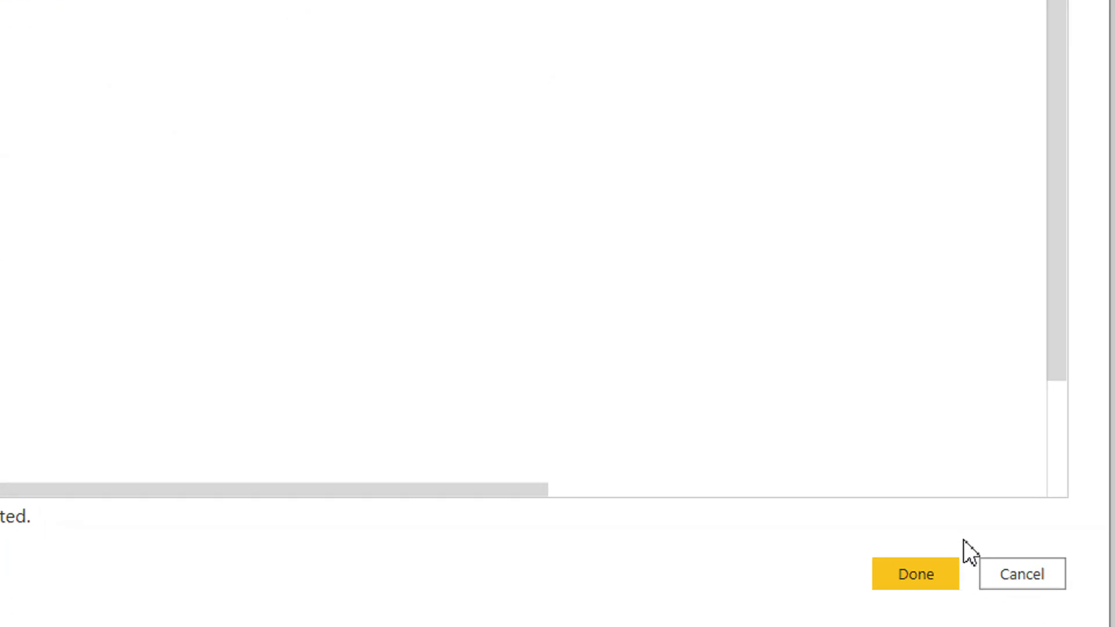
pyautogui.click(1025, 574)
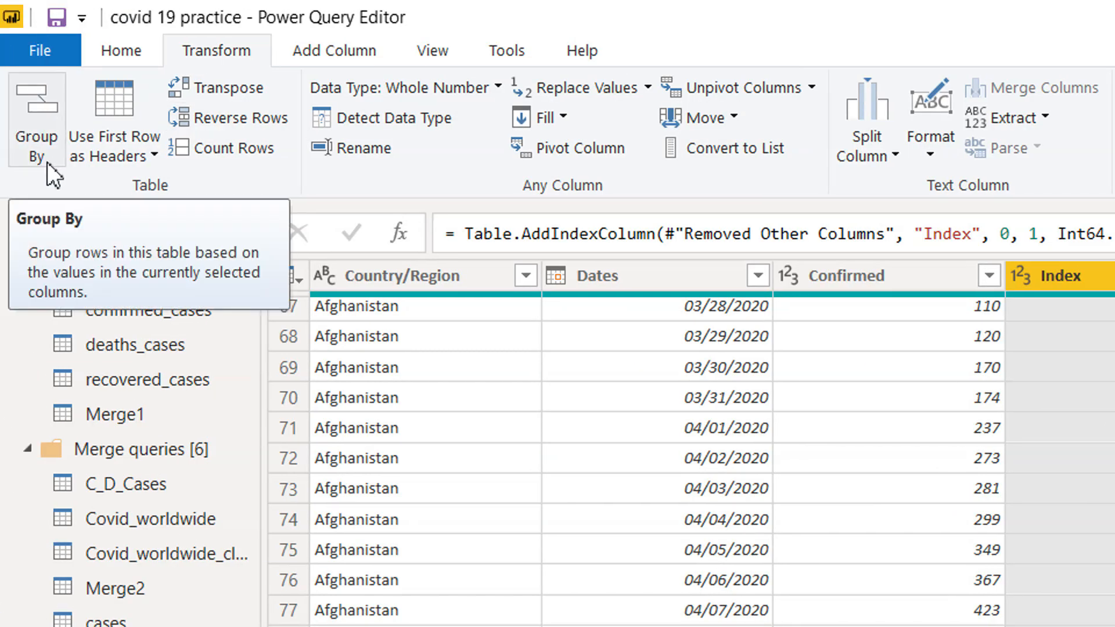
# Group the rows by Country/Region into a new column named "country groups" using the All Rows operation.
pyautogui.click(47, 162)
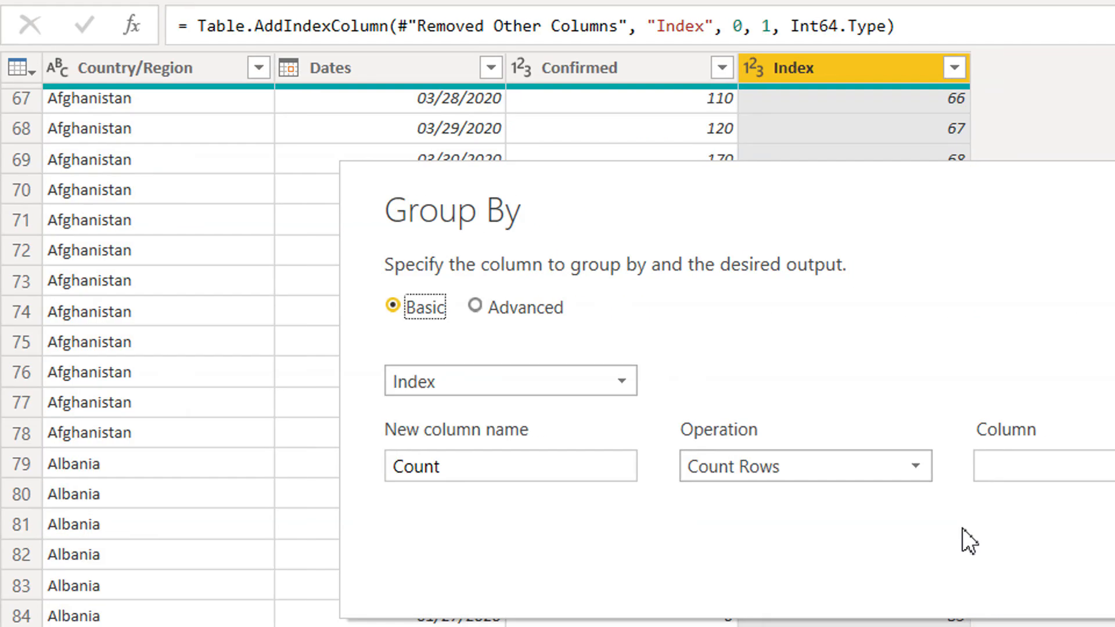
pyautogui.click(424, 388)
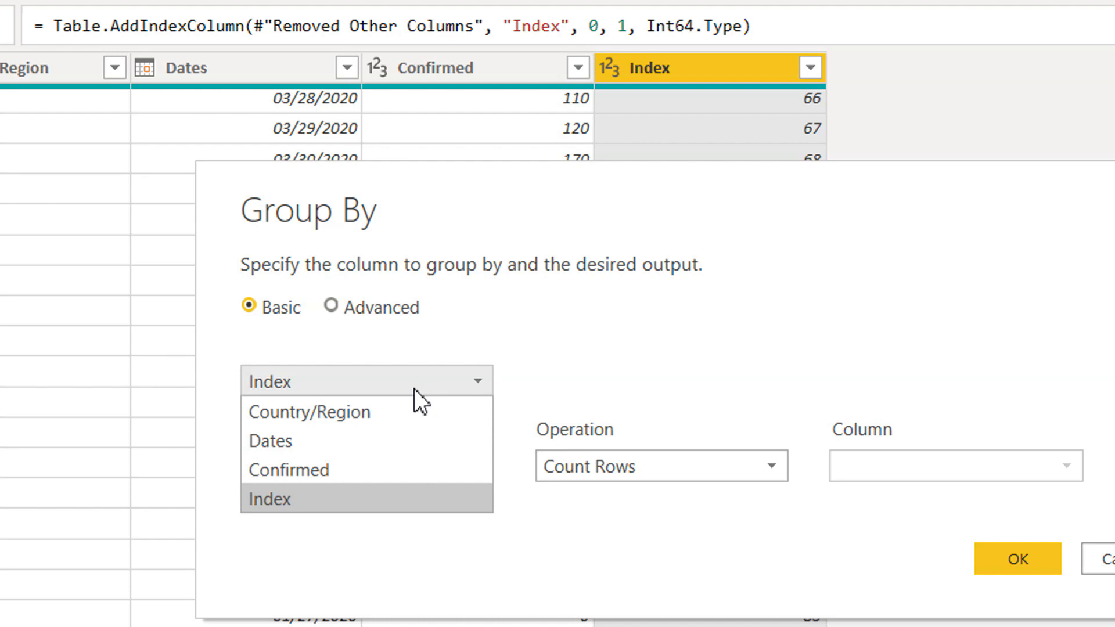
pyautogui.click(379, 409)
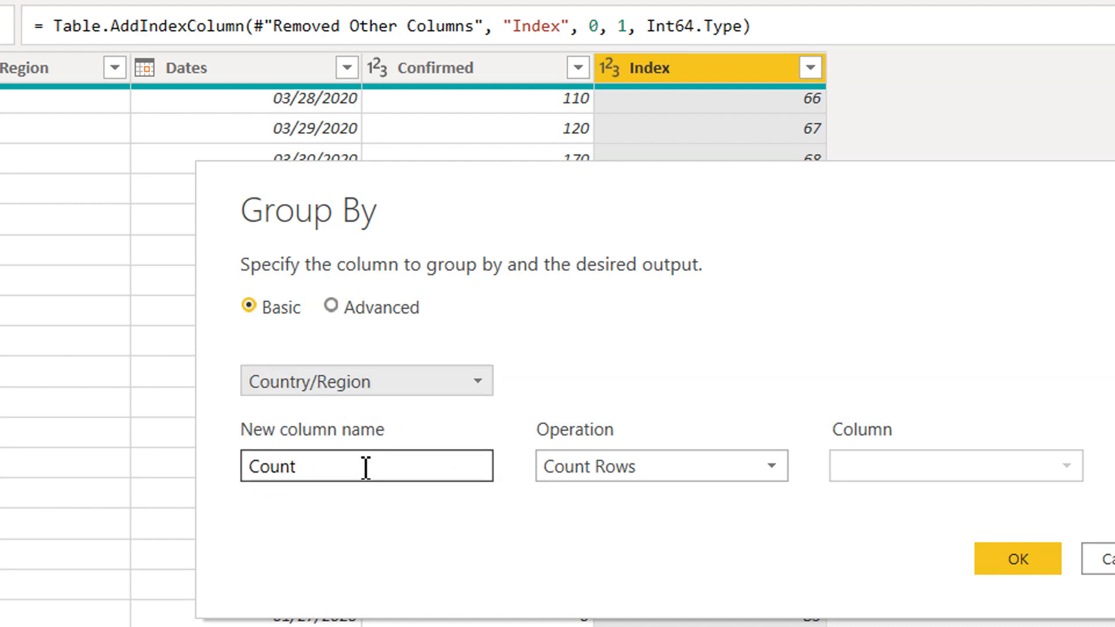
pyautogui.moveTo(363, 471); pyautogui.dragTo(245, 467)
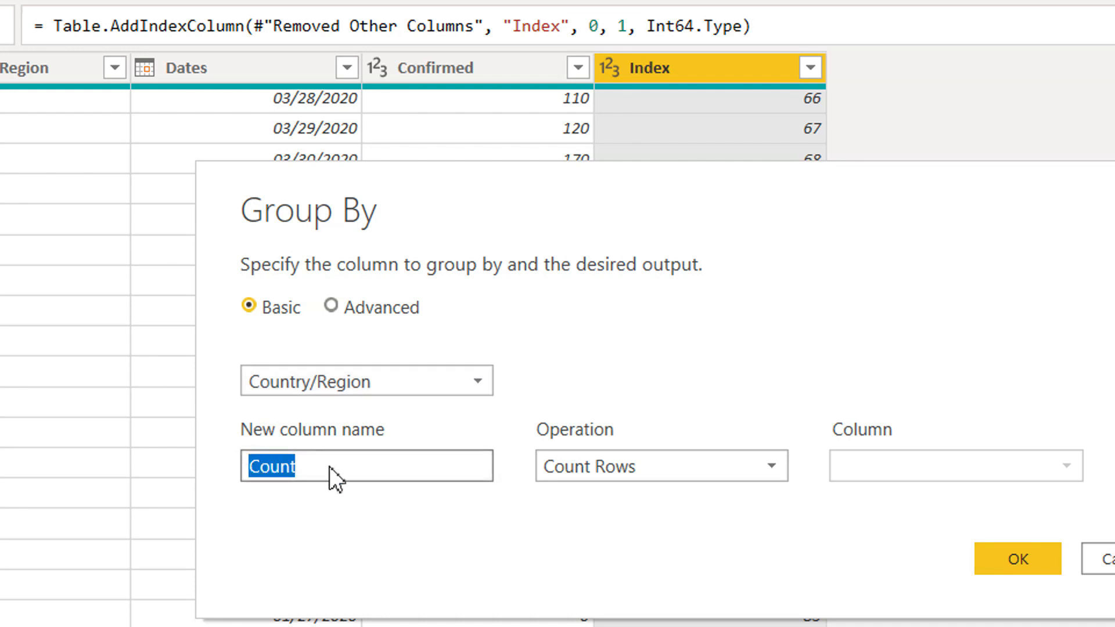
pyautogui.write('country')
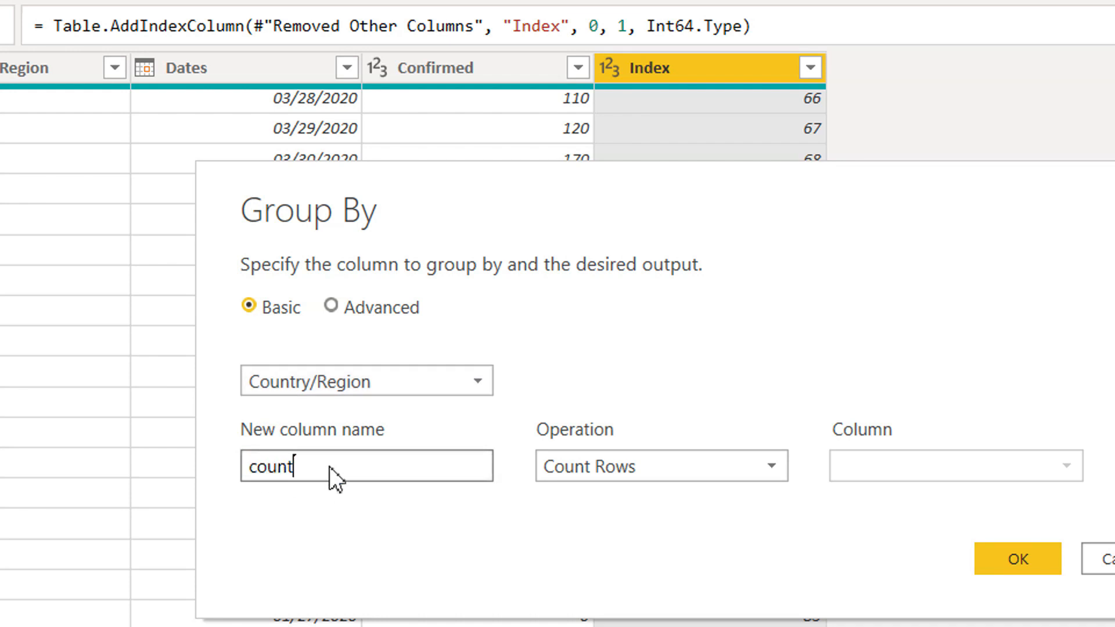
pyautogui.write(' groups')
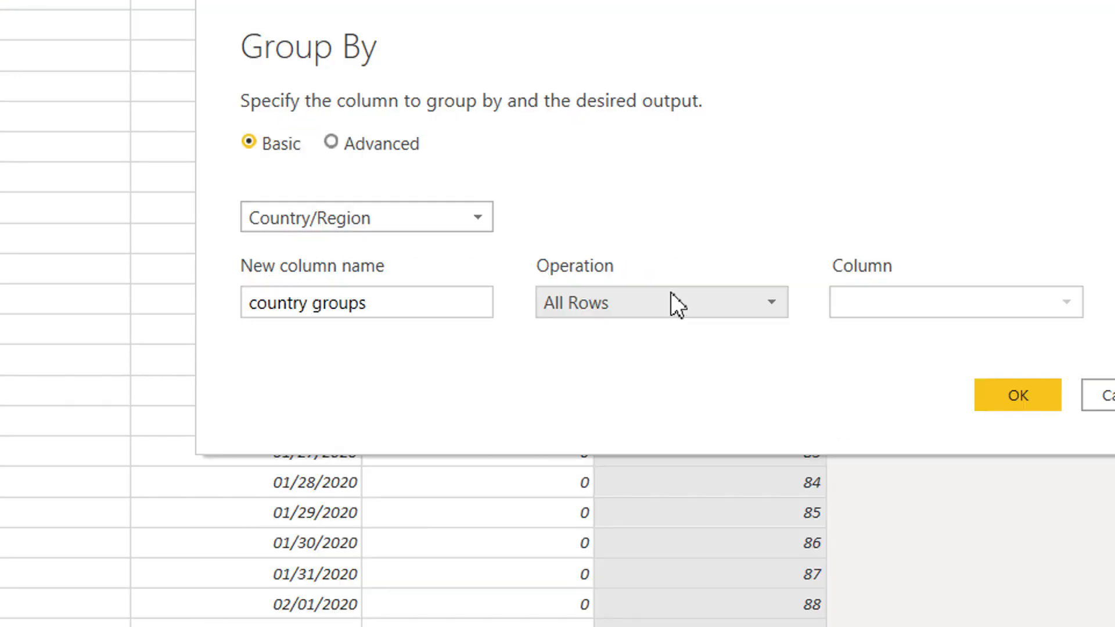
pyautogui.click(671, 459)
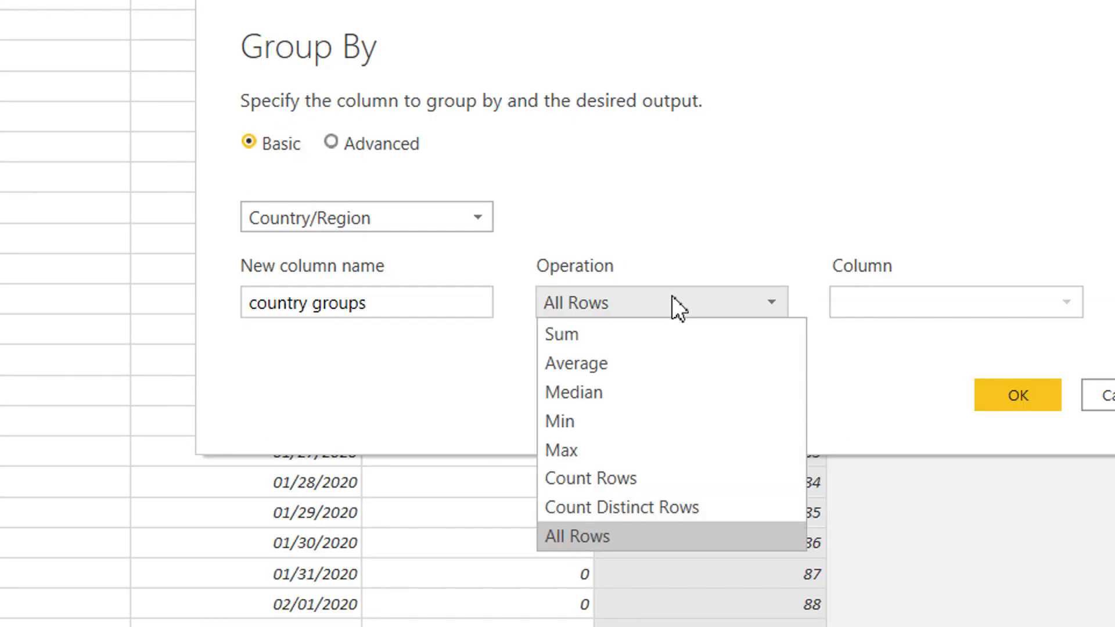
pyautogui.click(639, 536)
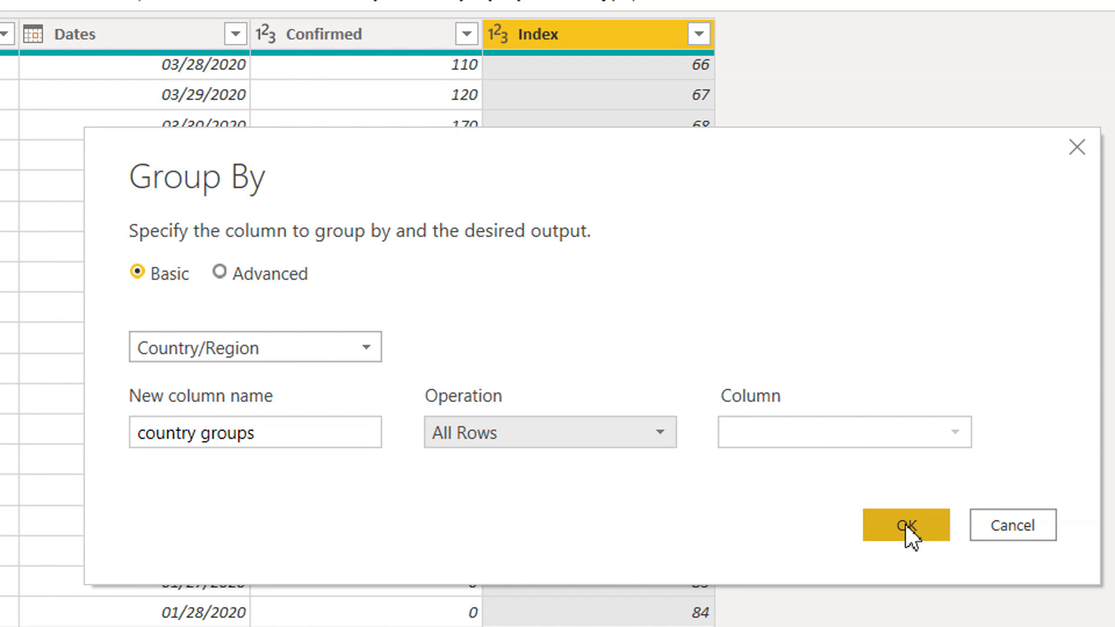
pyautogui.click(907, 526)
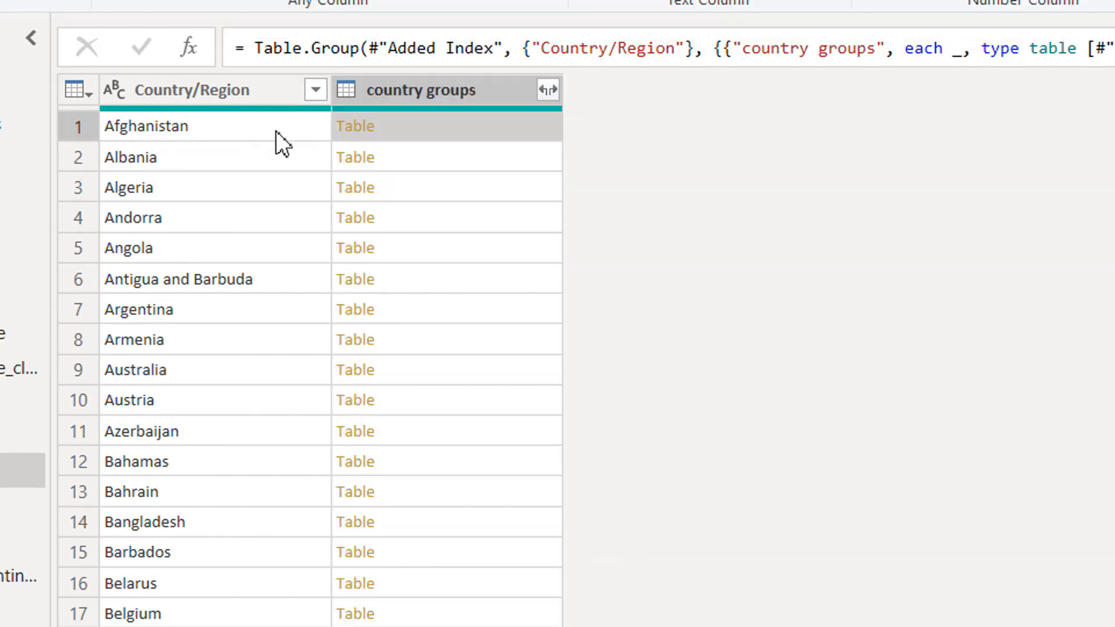
# Preview Afghanistan's nested table, compare it with the Added Index step, and return to the Grouped Rows step.
pyautogui.click(433, 155)
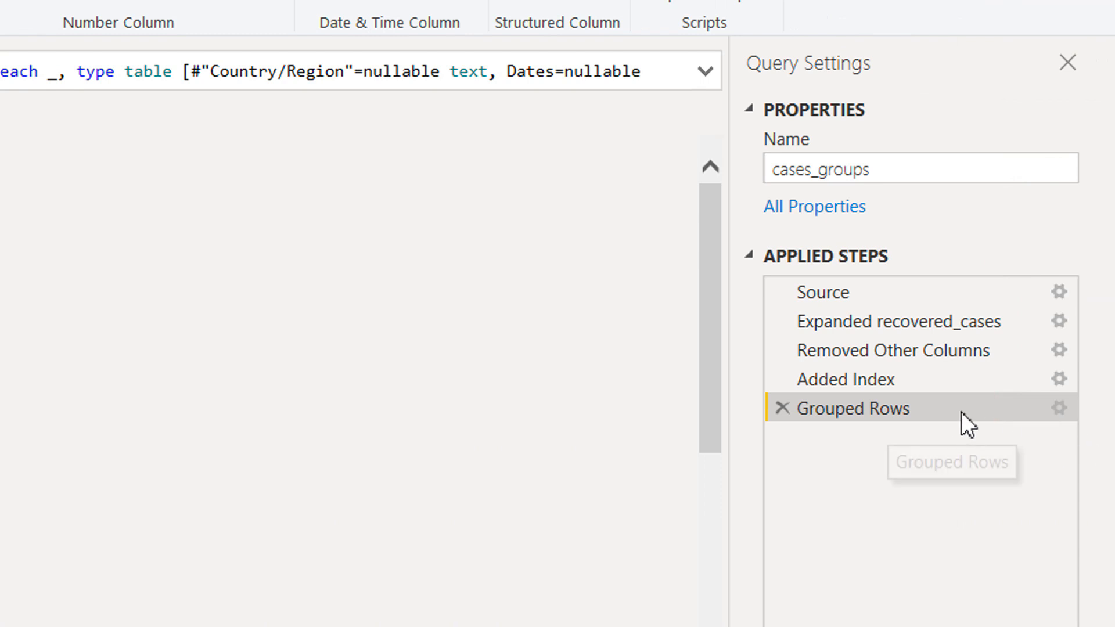
pyautogui.click(848, 379)
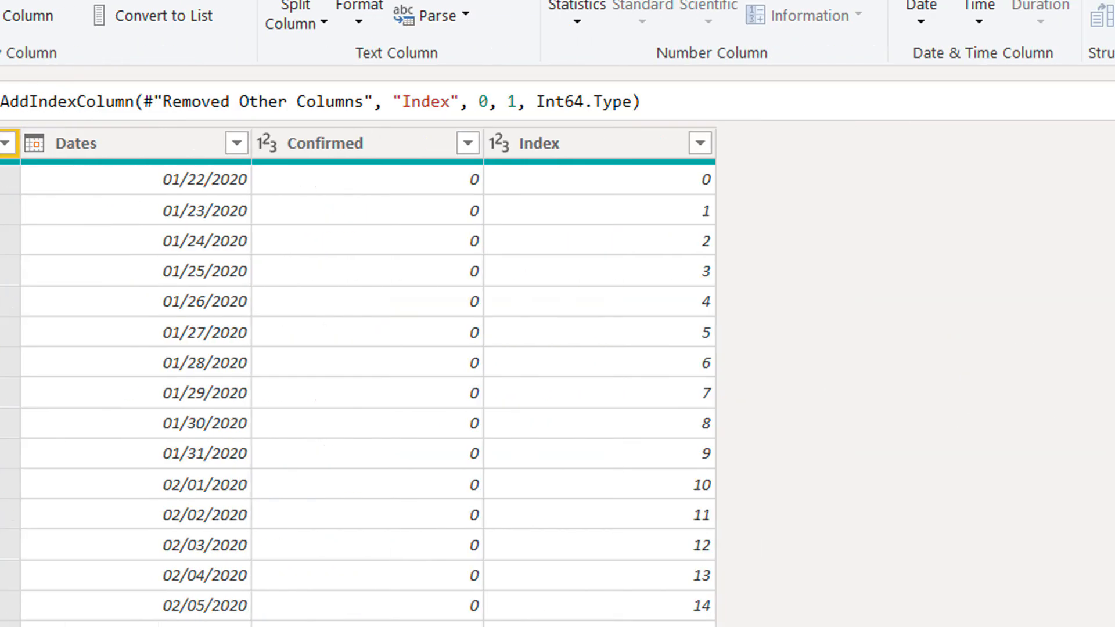
pyautogui.click(950, 449)
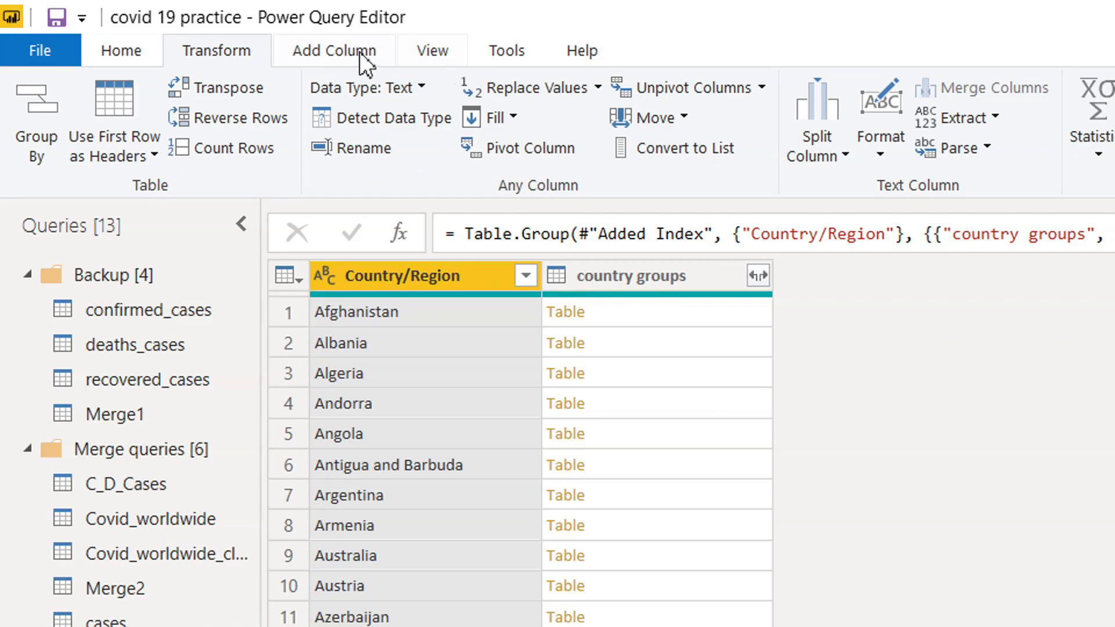
# Create a custom column on the grouped table and name it Indexgroup.
pyautogui.click(348, 50)
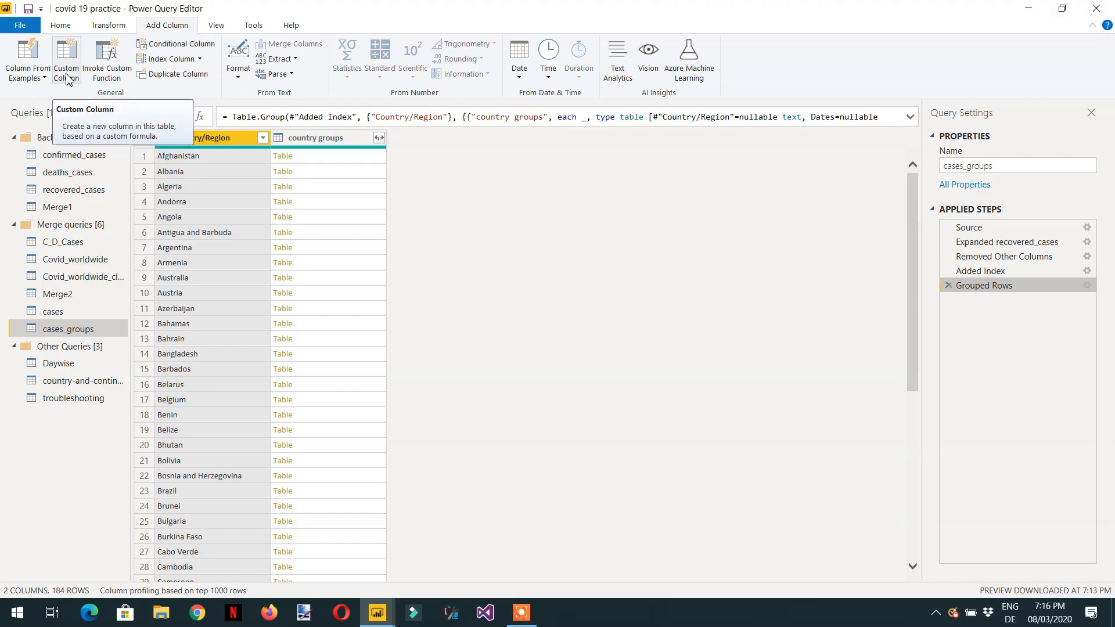
pyautogui.click(66, 73)
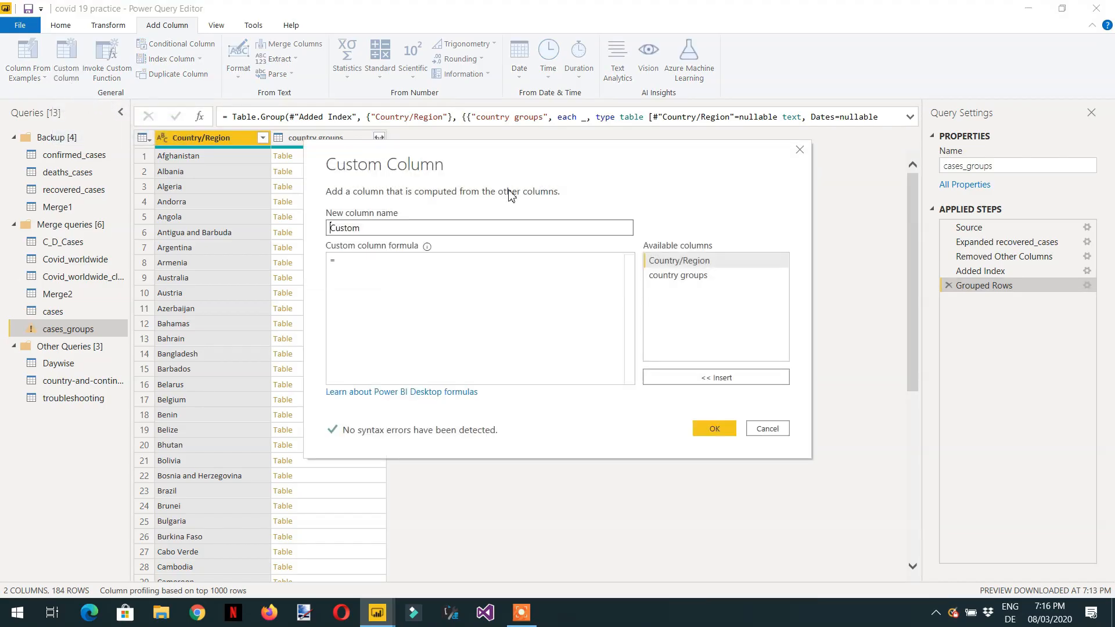
pyautogui.doubleClick(385, 226)
pyautogui.write('new')
pyautogui.press('BackSpace')
pyautogui.press('BackSpace')
pyautogui.press('BackSpace')
pyautogui.press('BackSpace')
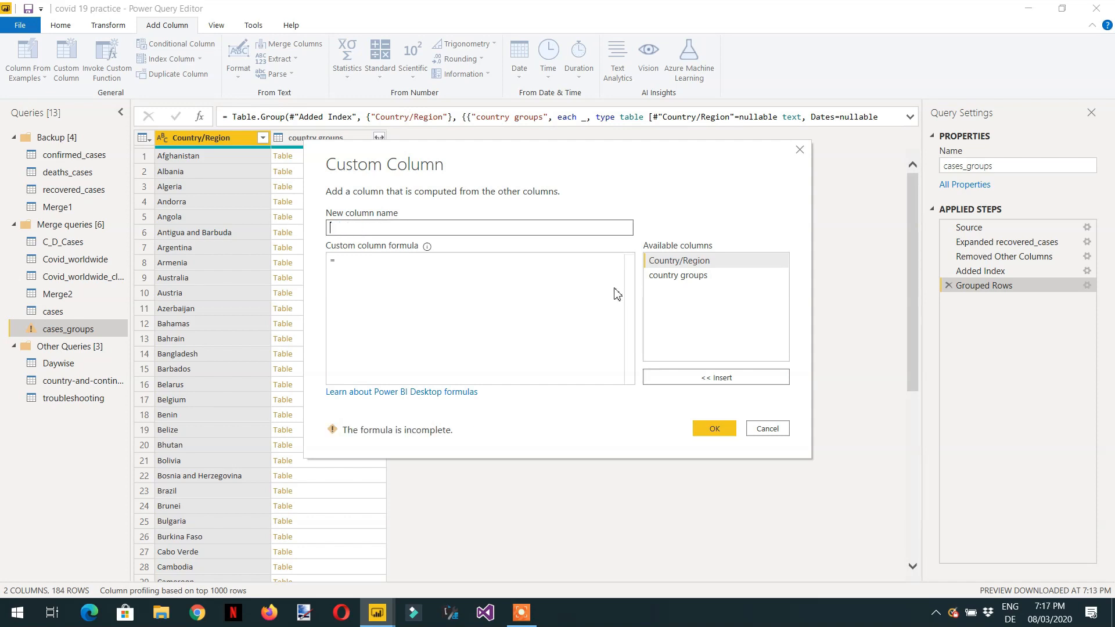
pyautogui.write('Indexgroup')
# Start the custom column formula with the Table.AddIndexColumn function and its opening parenthesis.
pyautogui.click(367, 269)
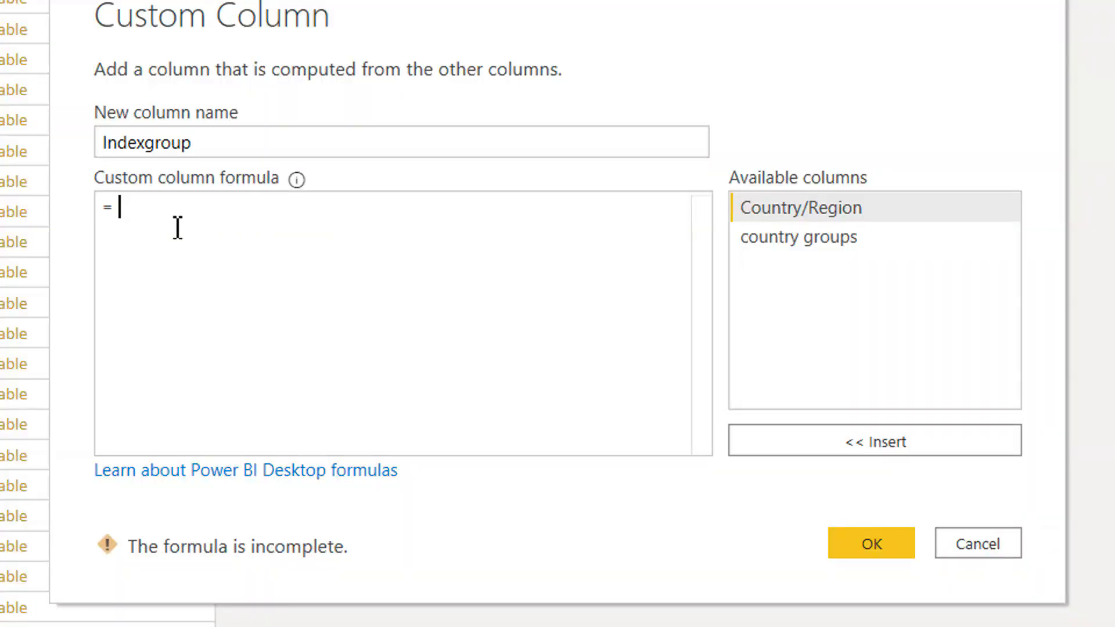
pyautogui.write('Table')
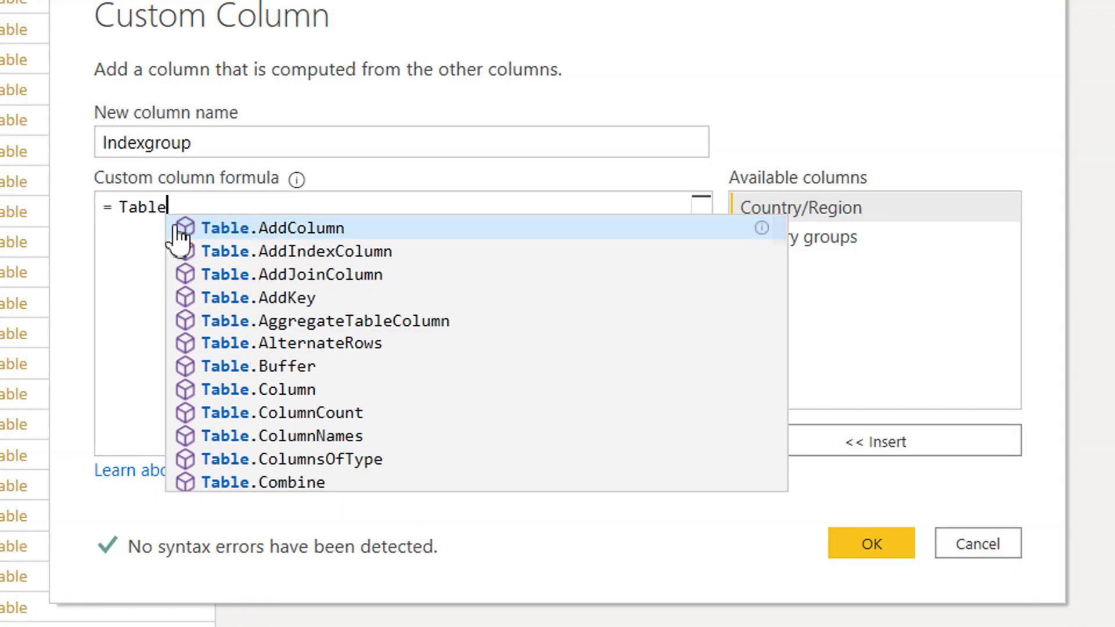
pyautogui.write('.ad')
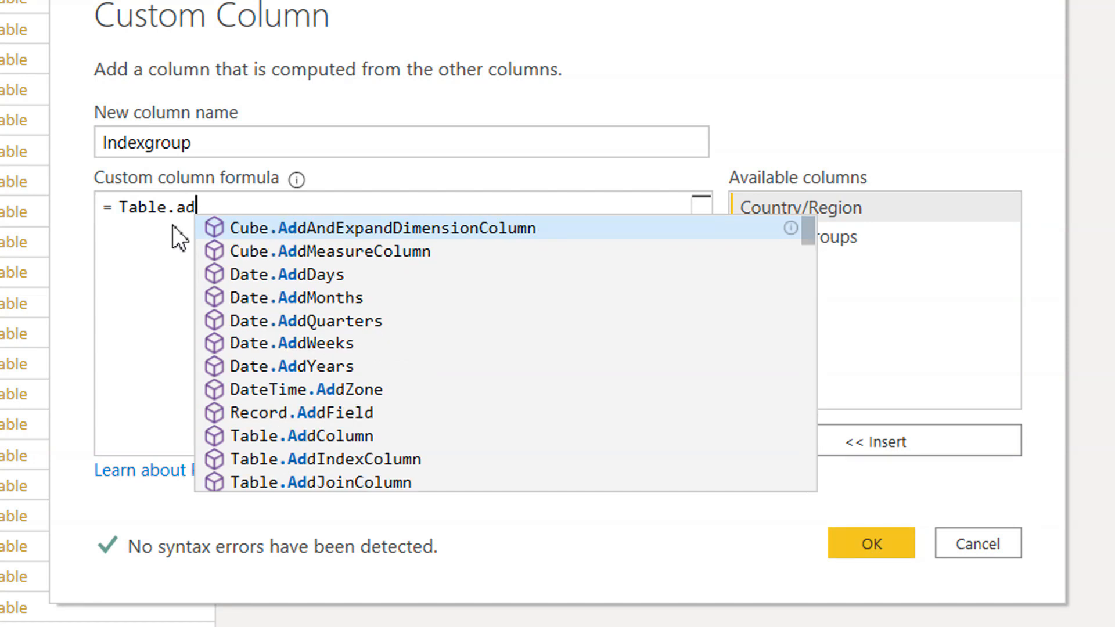
pyautogui.write('di')
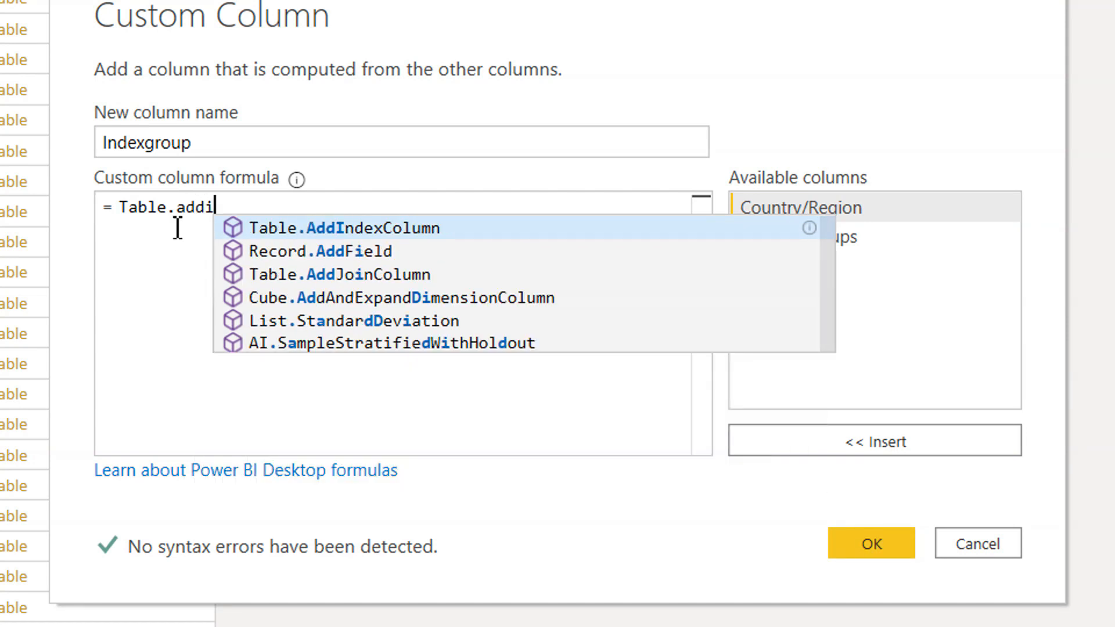
pyautogui.write('n')
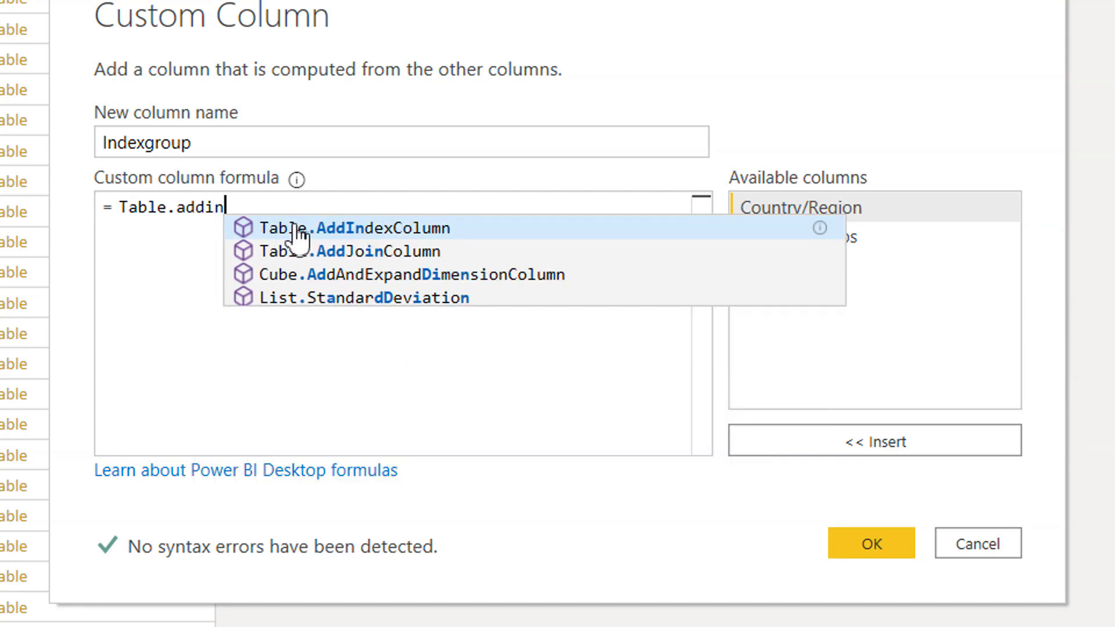
pyautogui.click(334, 231)
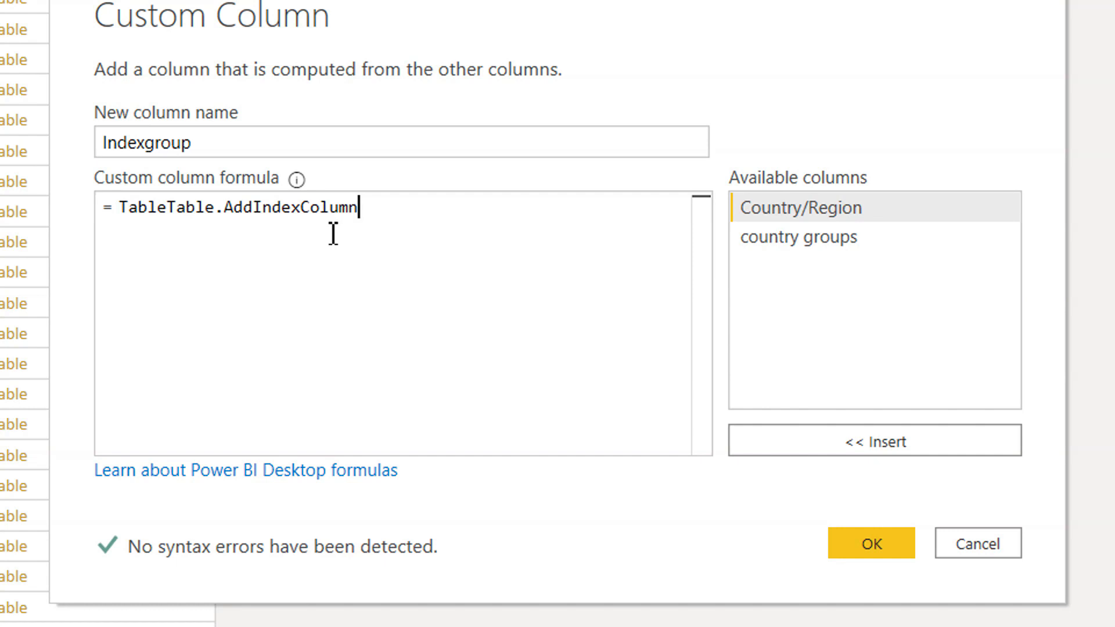
pyautogui.write('(')
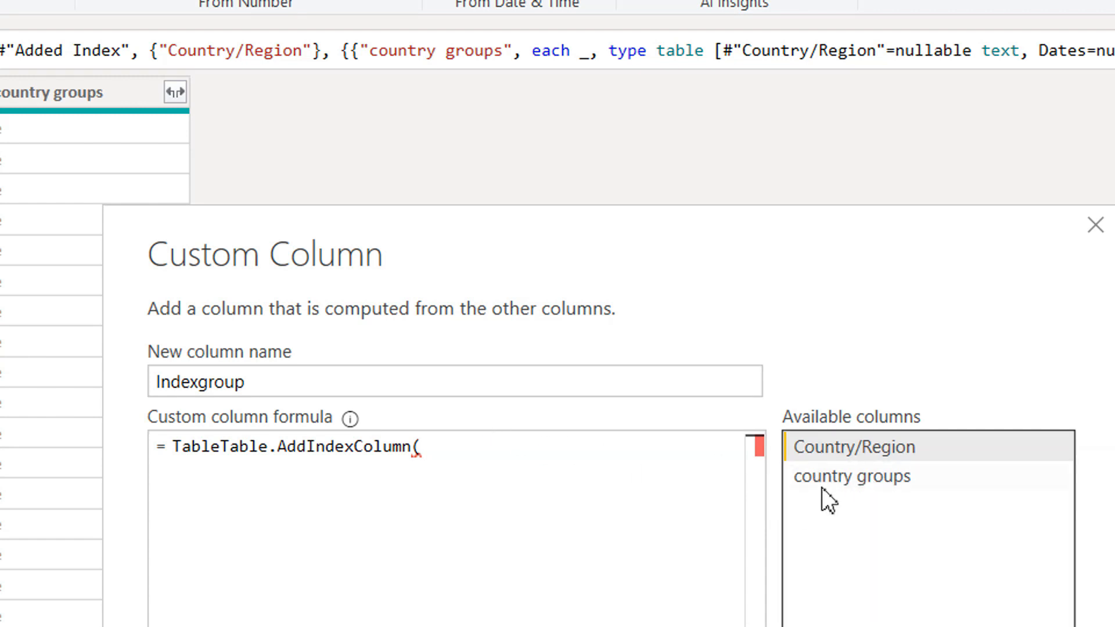
# Add the country groups column as the function's first argument, written as [#"country groups"].
pyautogui.doubleClick(838, 482)
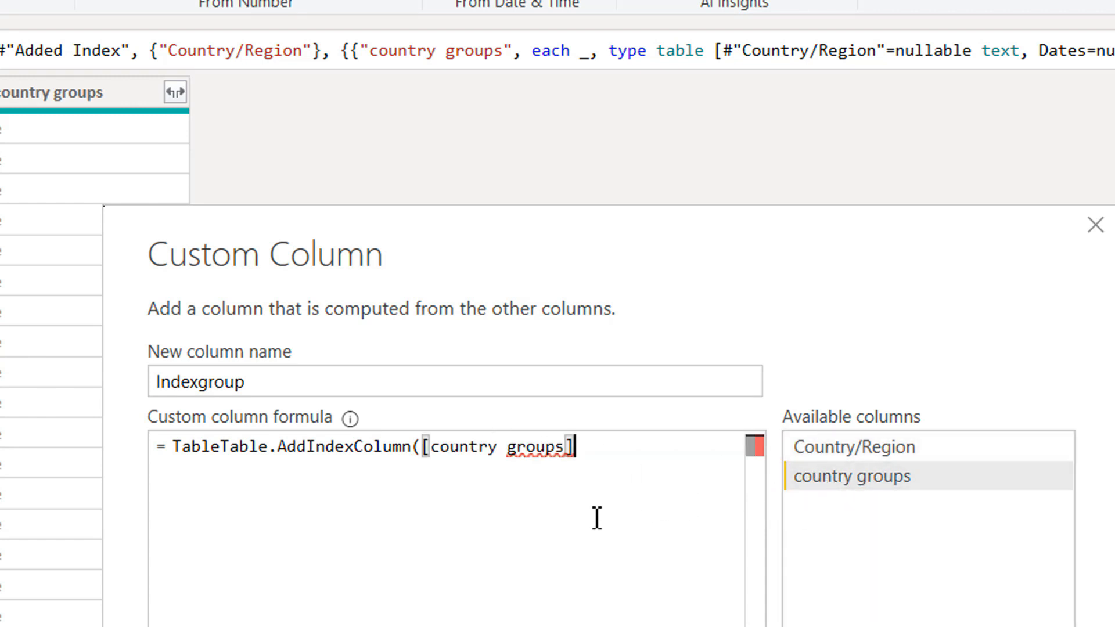
pyautogui.write('"')
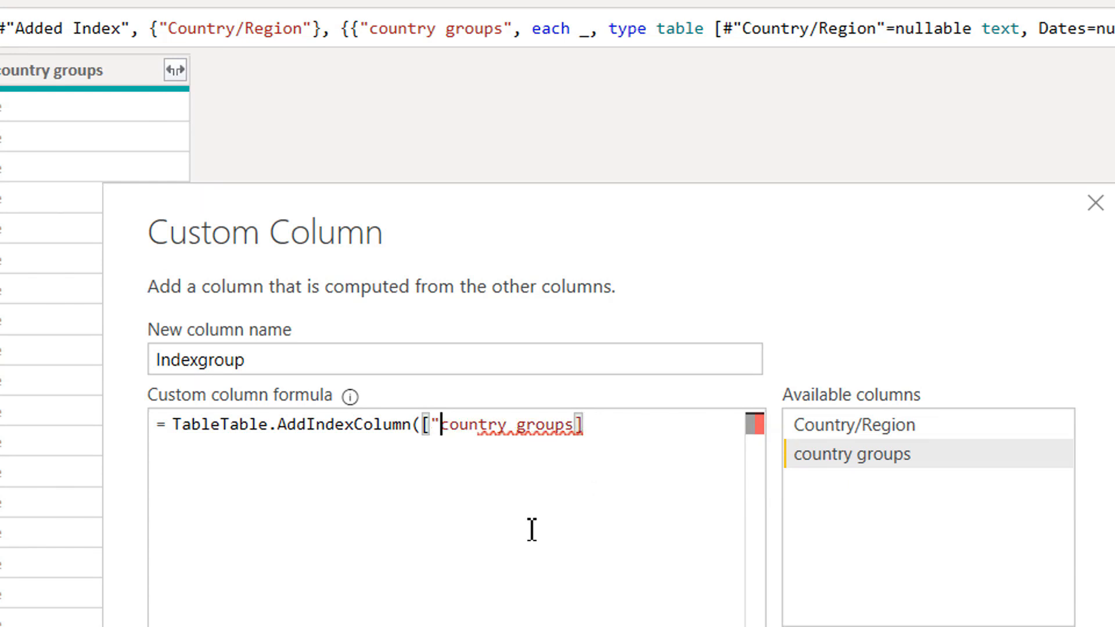
pyautogui.press('Right')
pyautogui.press('Right')
pyautogui.press('Right')
pyautogui.press('Right')
pyautogui.press('Right')
pyautogui.press('Right')
pyautogui.press('Right')
pyautogui.press('Right')
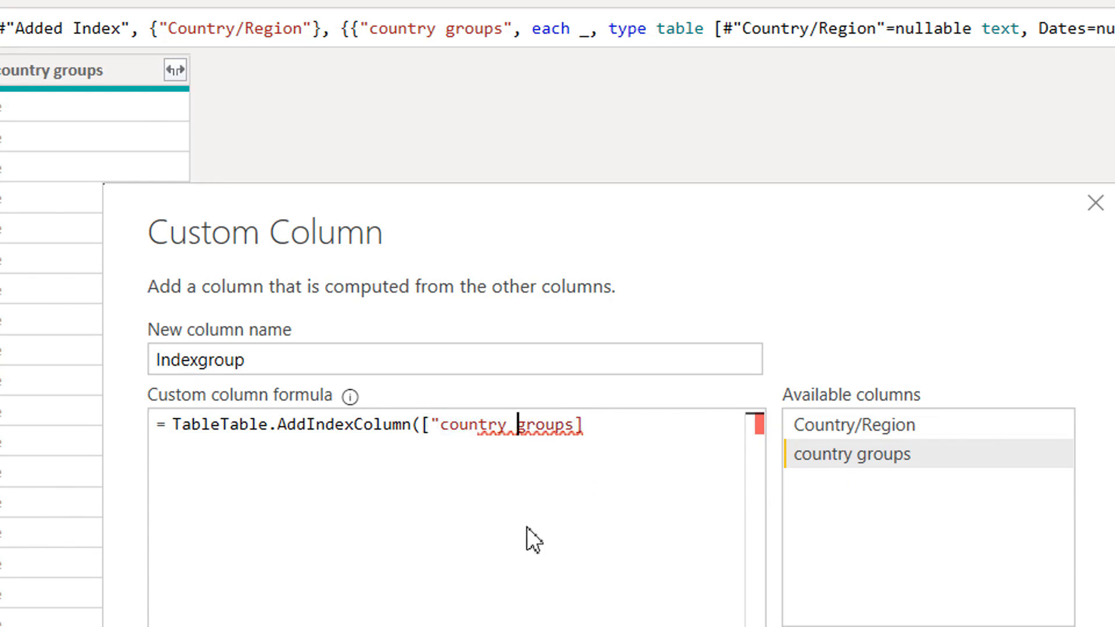
pyautogui.press('Right')
pyautogui.press('Right')
pyautogui.press('Right')
pyautogui.press('Right')
pyautogui.press('Right')
pyautogui.press('Right')
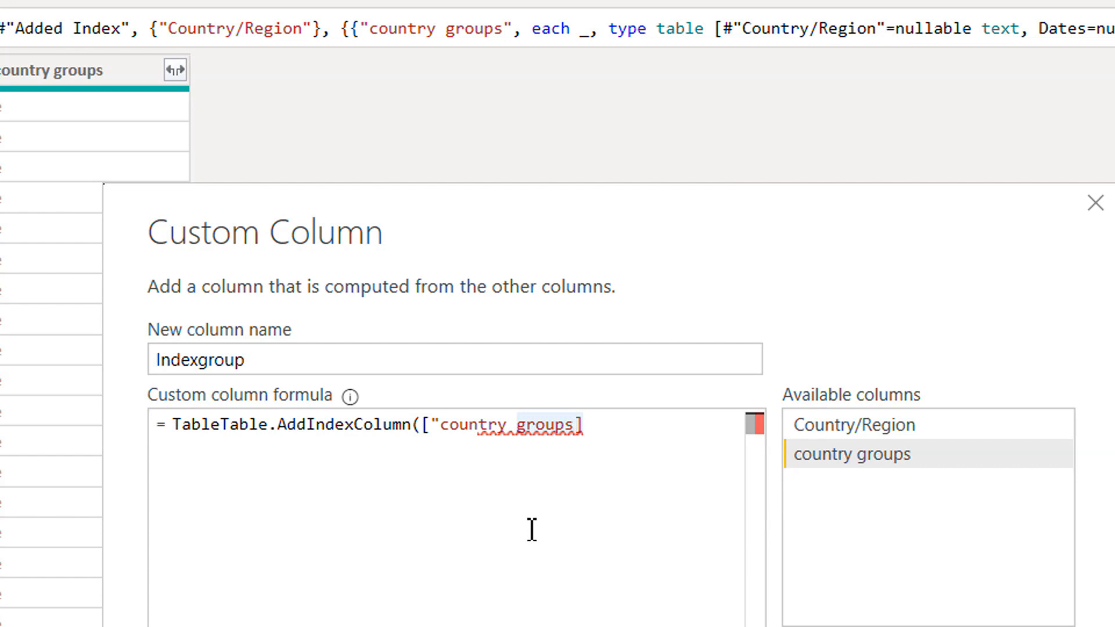
pyautogui.write('"')
pyautogui.press('Left')
pyautogui.press('Left')
pyautogui.press('Left')
pyautogui.press('Left')
pyautogui.press('Left')
pyautogui.press('Left')
pyautogui.press('Left')
pyautogui.press('Left')
pyautogui.press('Left')
pyautogui.press('Left')
pyautogui.press('Left')
pyautogui.press('Left')
pyautogui.press('Left')
pyautogui.press('Left')
pyautogui.press('Left')
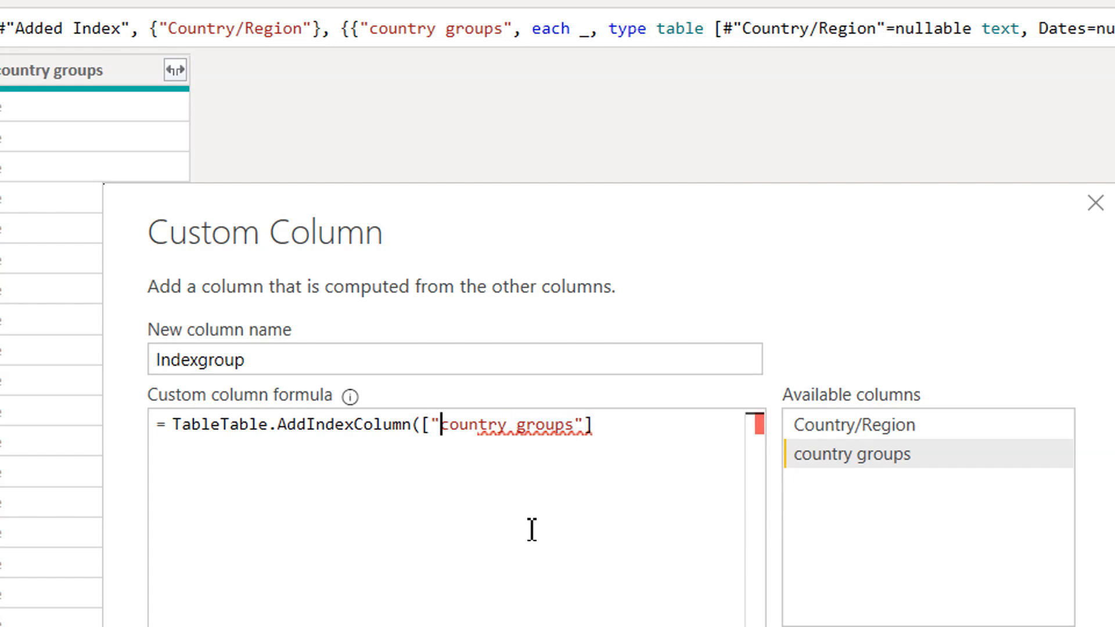
pyautogui.press('Left')
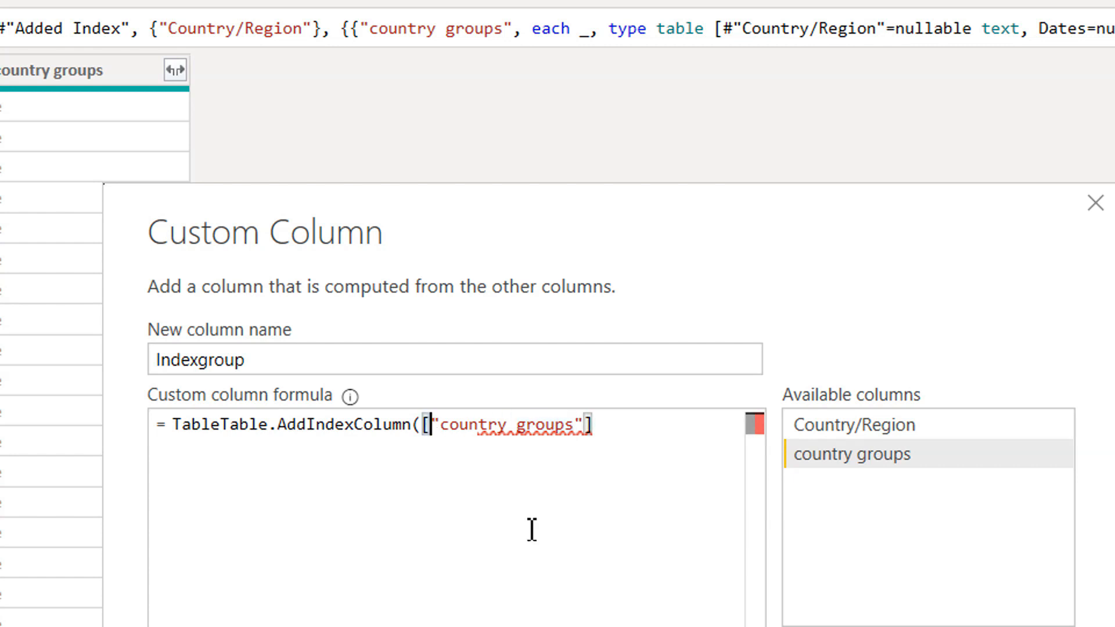
pyautogui.write('#')
pyautogui.click(528, 528)
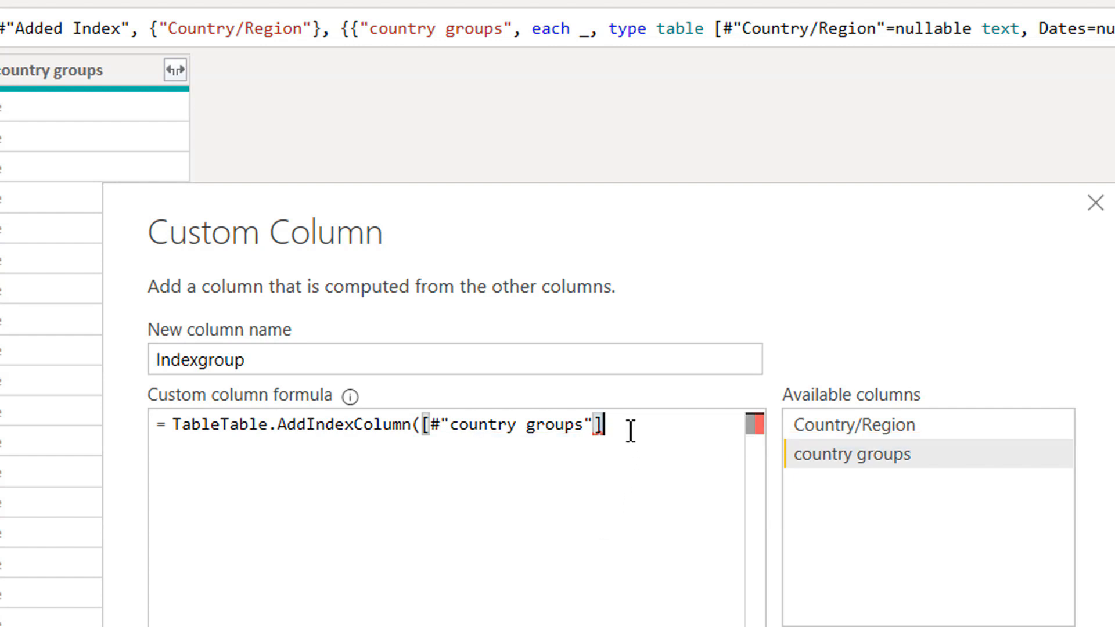
# Complete the formula with the arguments "newindex", 0 and 1, close the parenthesis, and create the custom column.
pyautogui.write(',')
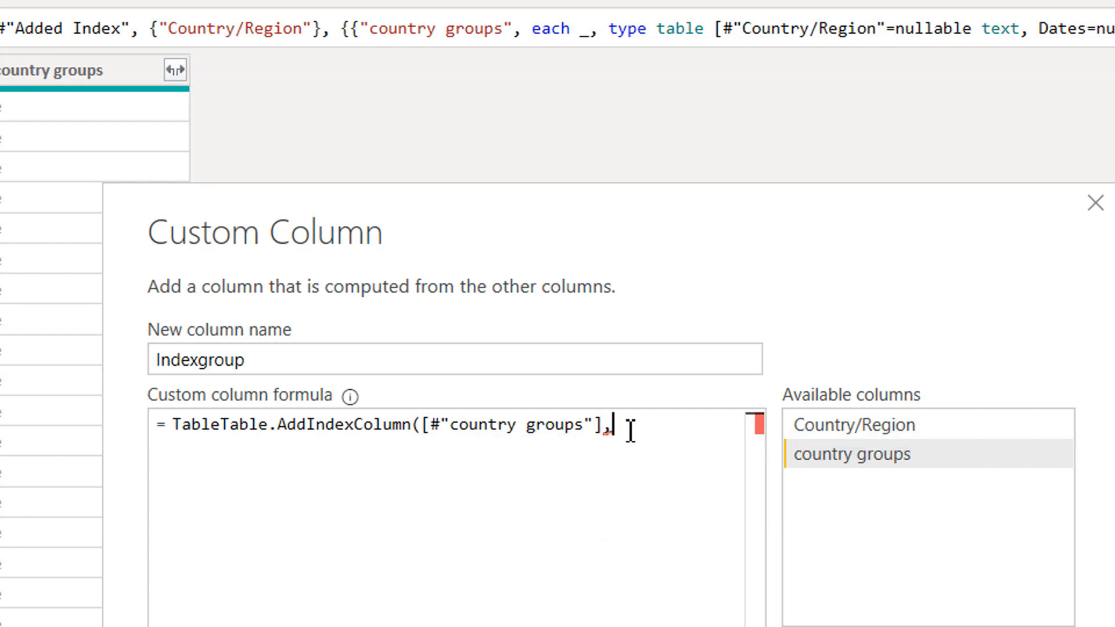
pyautogui.write('"newindex",0')
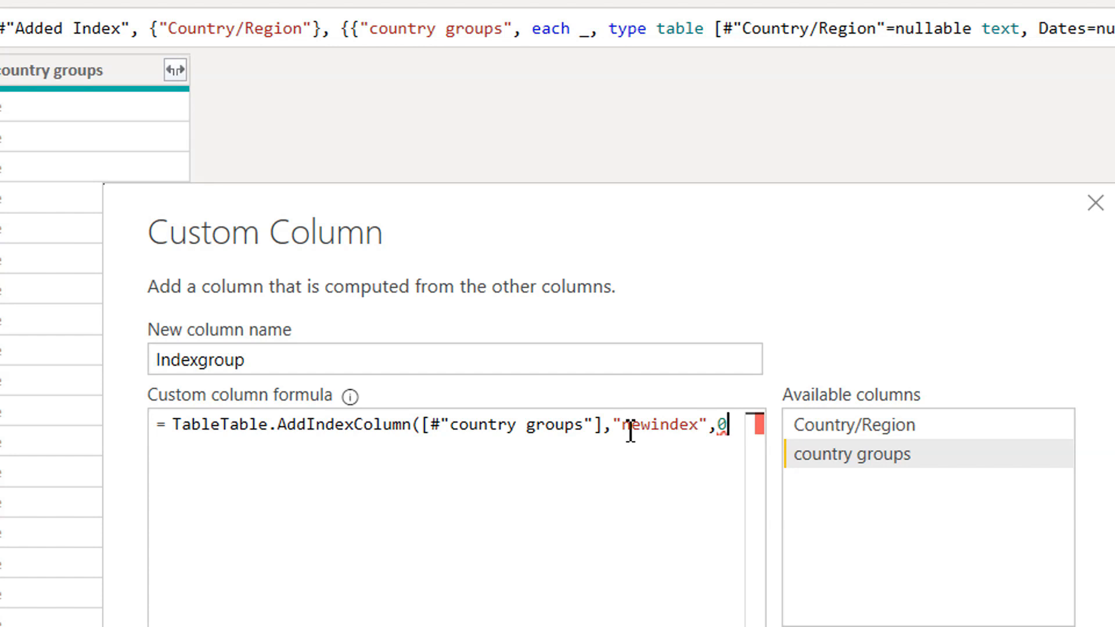
pyautogui.write(',1)')
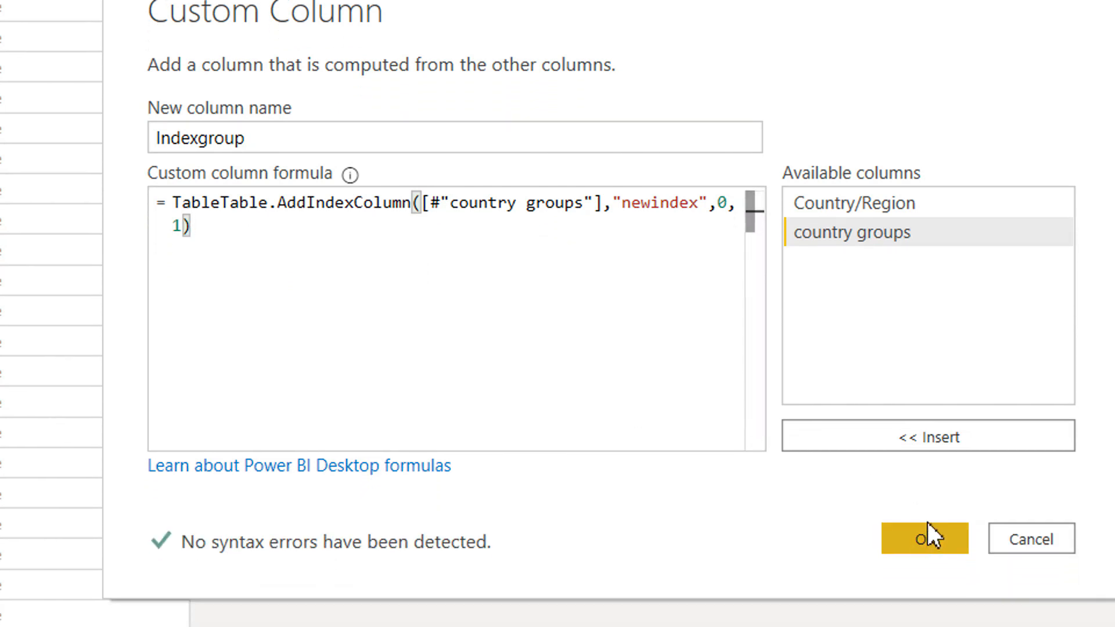
pyautogui.click(928, 534)
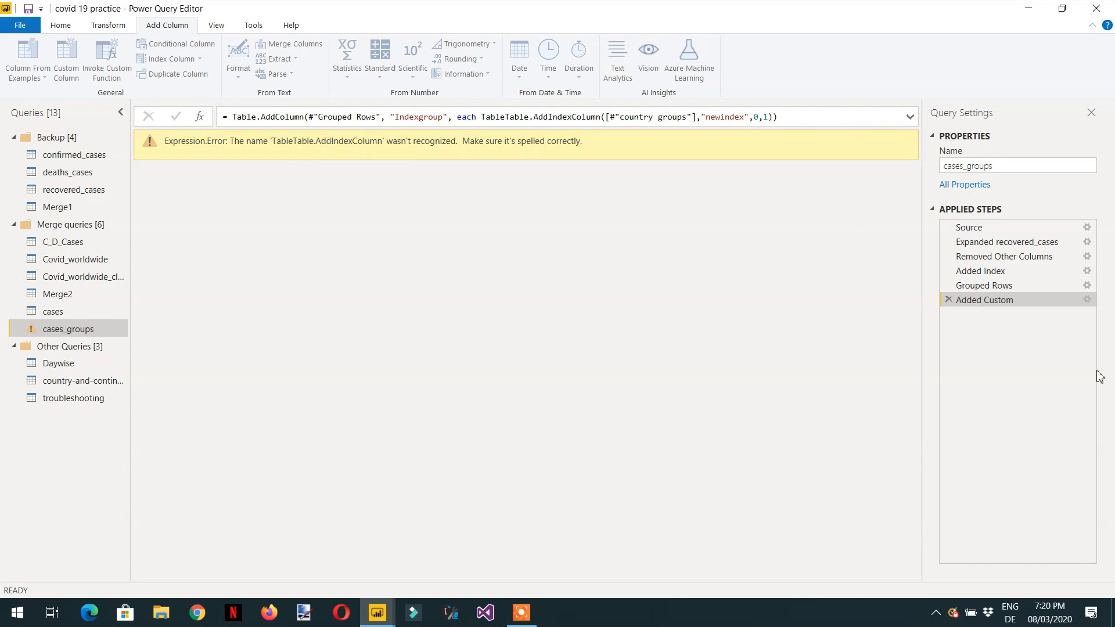
# Edit the Added Custom step's formula to remove the duplicate "Table", leaving Table.AddIndexColumn([#"country groups"],"newindex",0,1).
pyautogui.click(1087, 300)
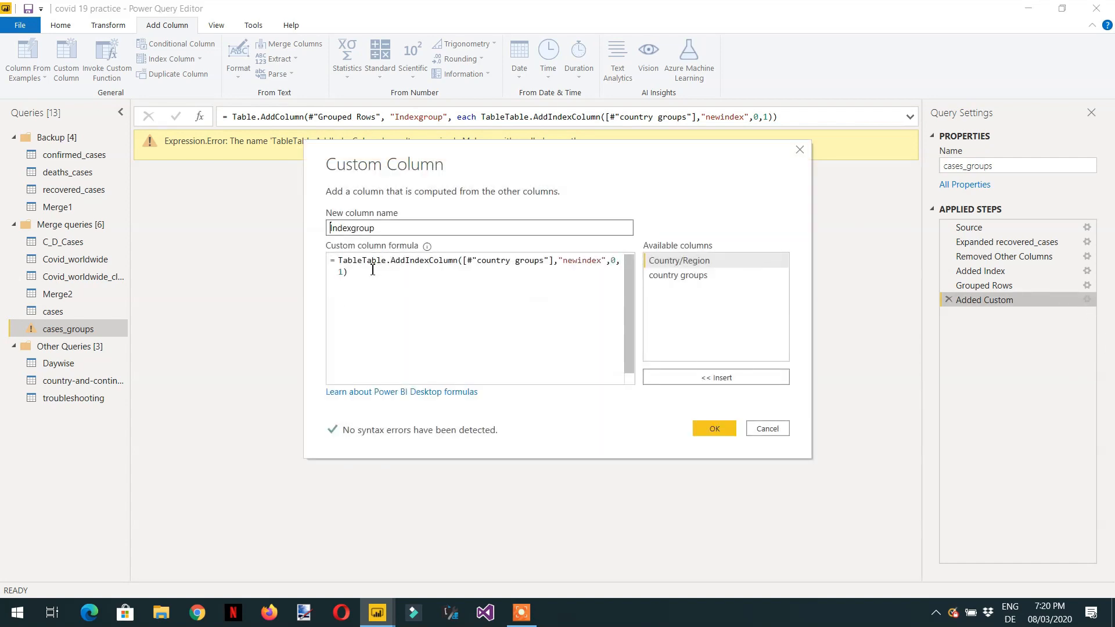
pyautogui.moveTo(362, 263); pyautogui.dragTo(338, 264)
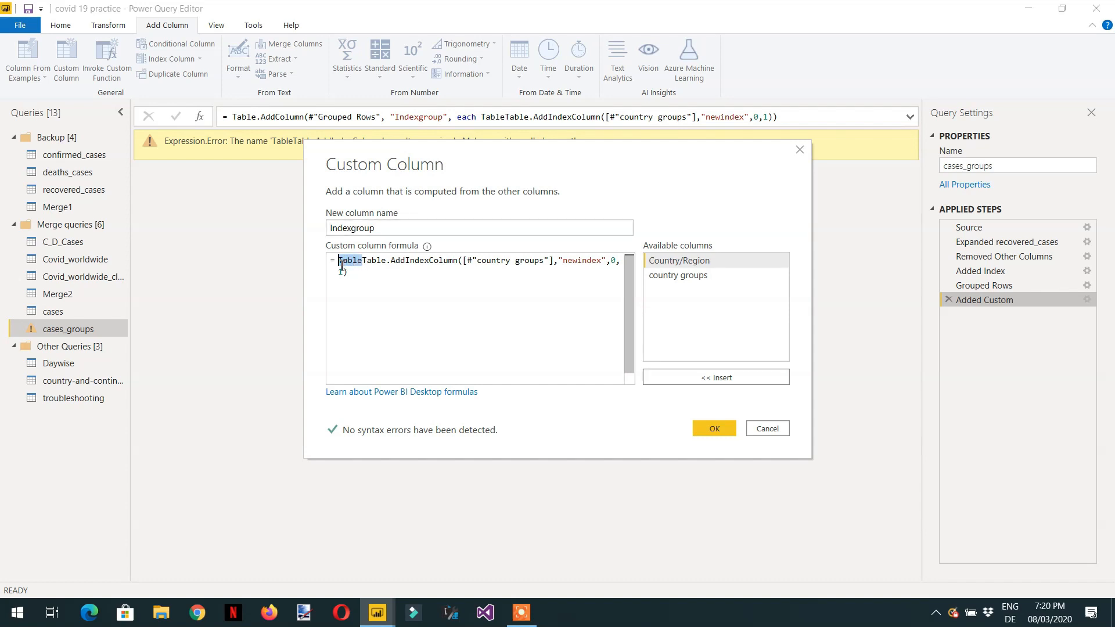
pyautogui.press('Delete')
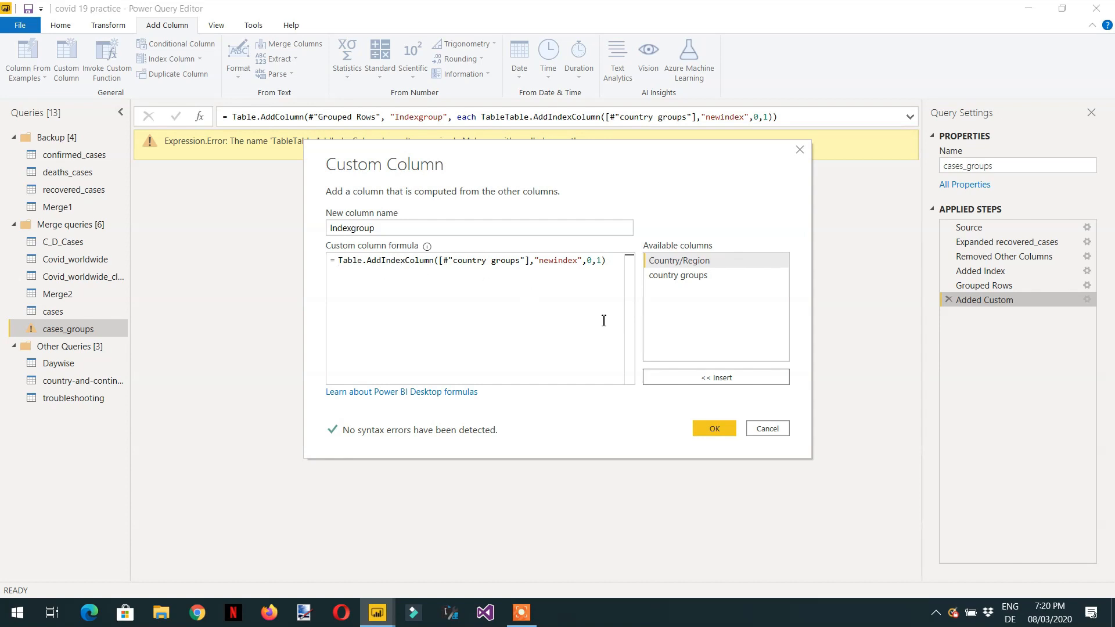
pyautogui.click(714, 430)
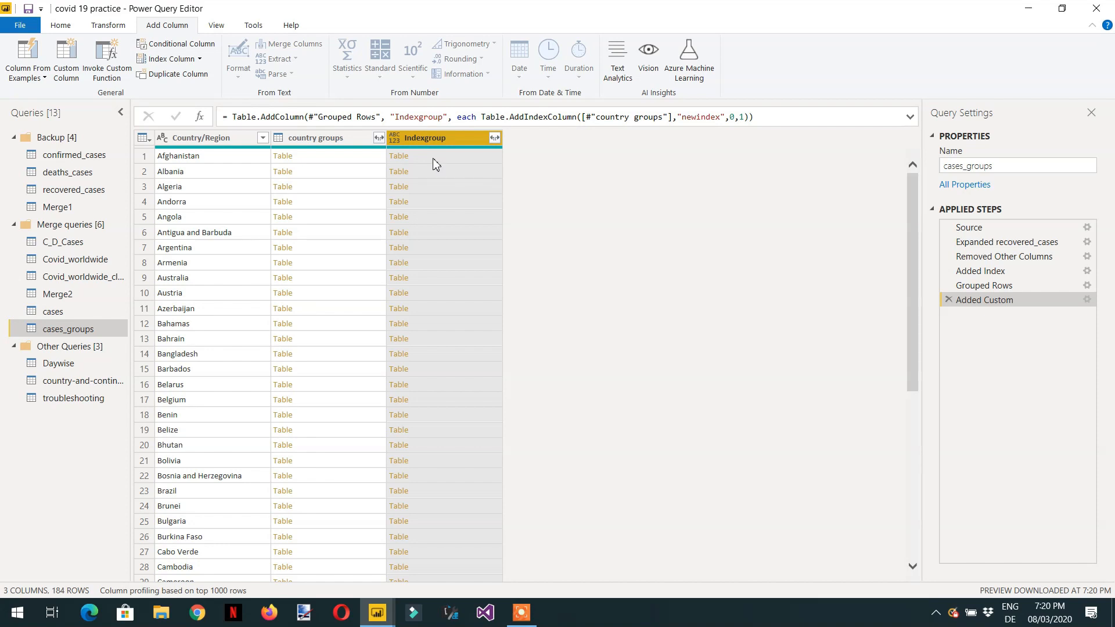
# Expand Indexgroup to only Dates, Confirmed and newindex with the original name as prefix, and remove the country groups column.
pyautogui.click(431, 157)
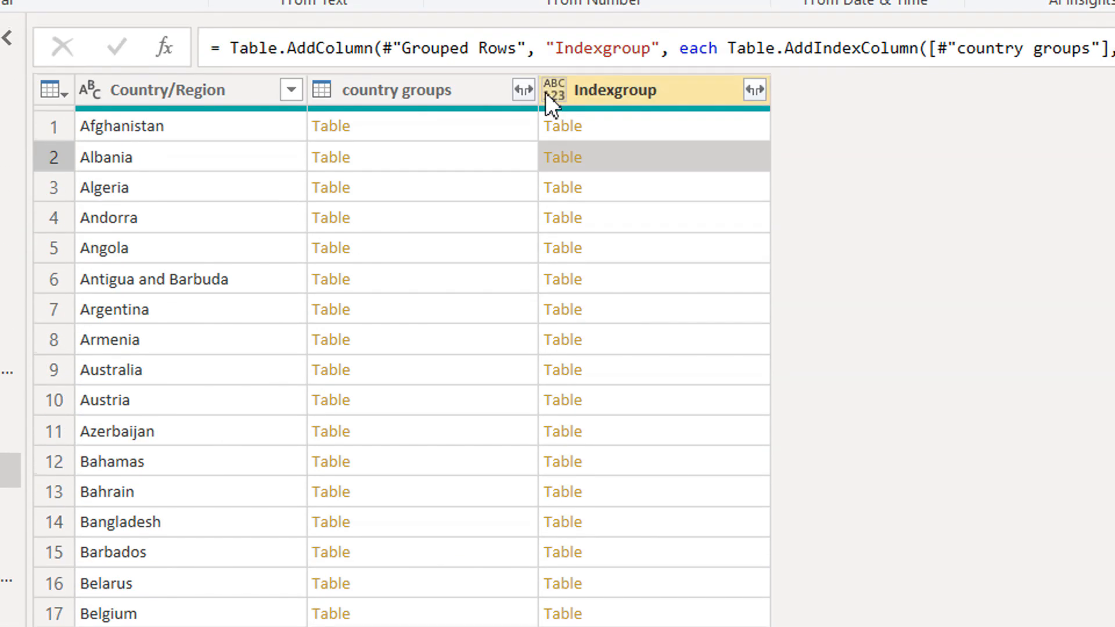
pyautogui.click(756, 94)
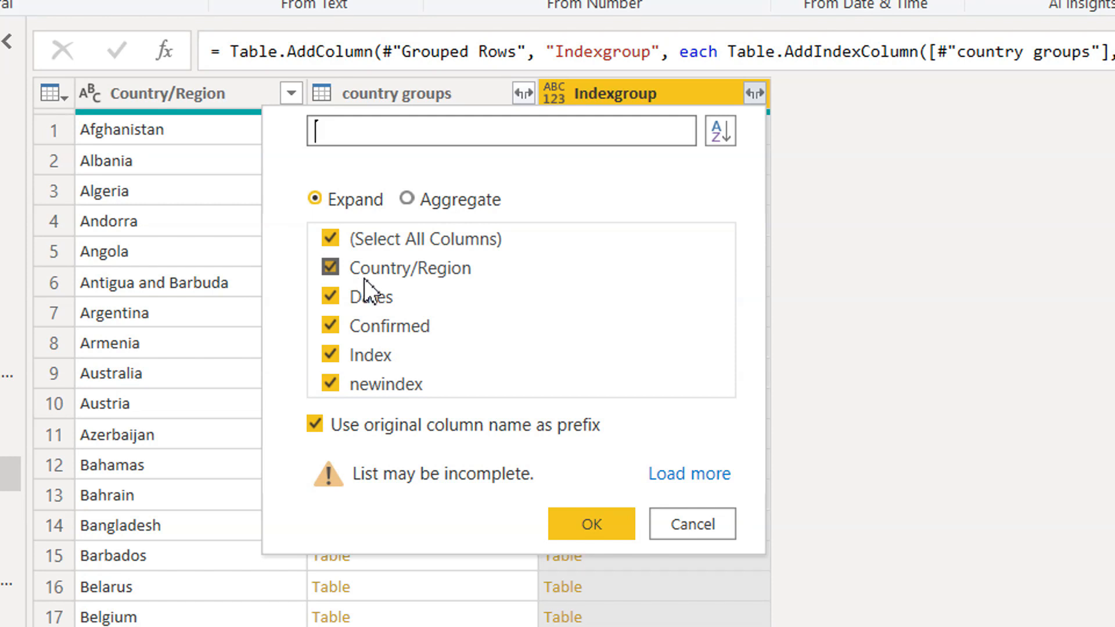
pyautogui.click(330, 269)
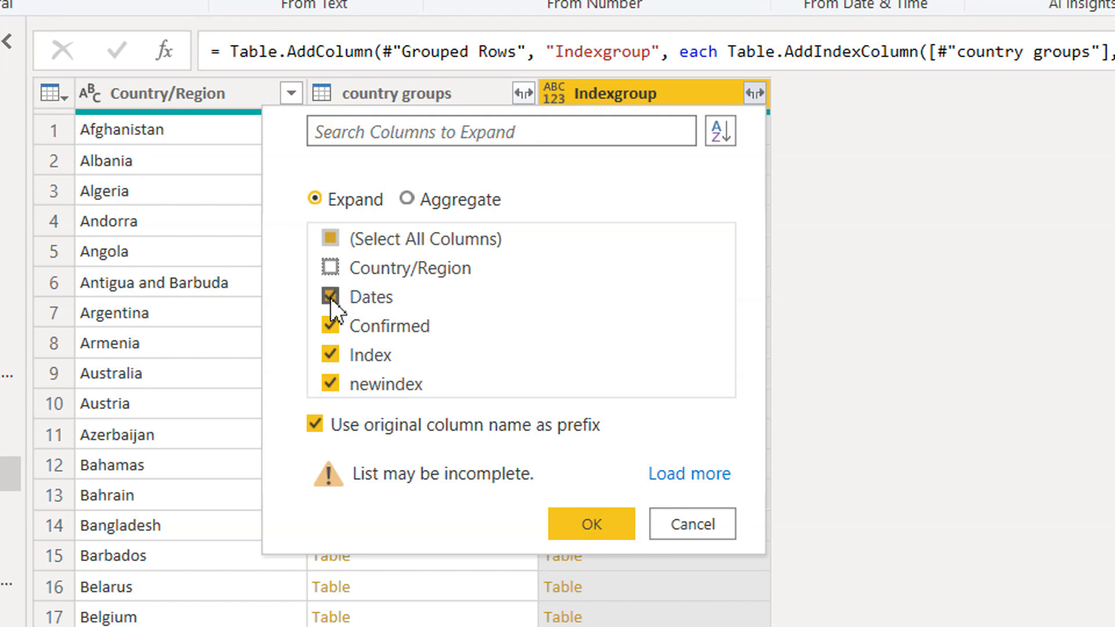
pyautogui.click(329, 353)
pyautogui.click(578, 522)
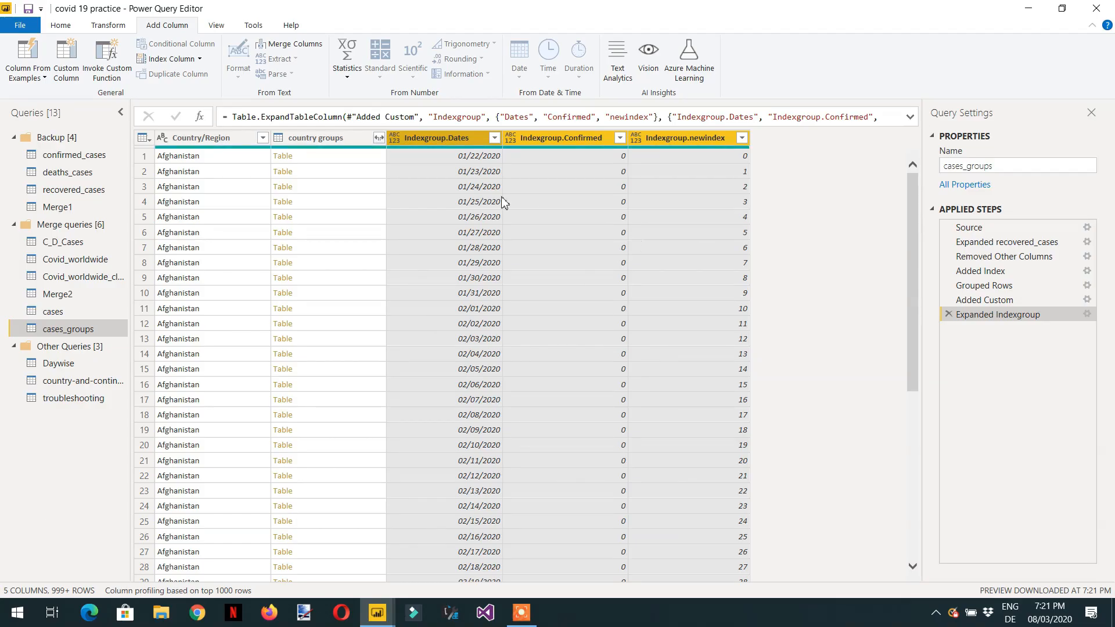
pyautogui.rightClick(324, 138)
pyautogui.click(364, 167)
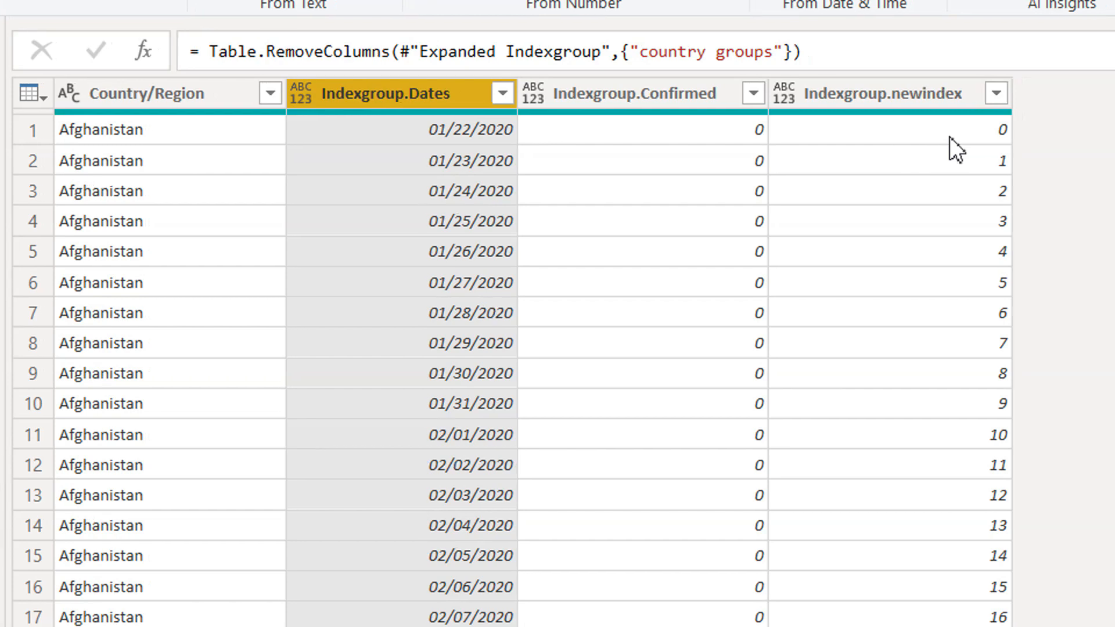
# Examine the Indexgroup.newindex values across several countries, checking where each country's numbering starts.
pyautogui.scroll(-10, 667, 193)
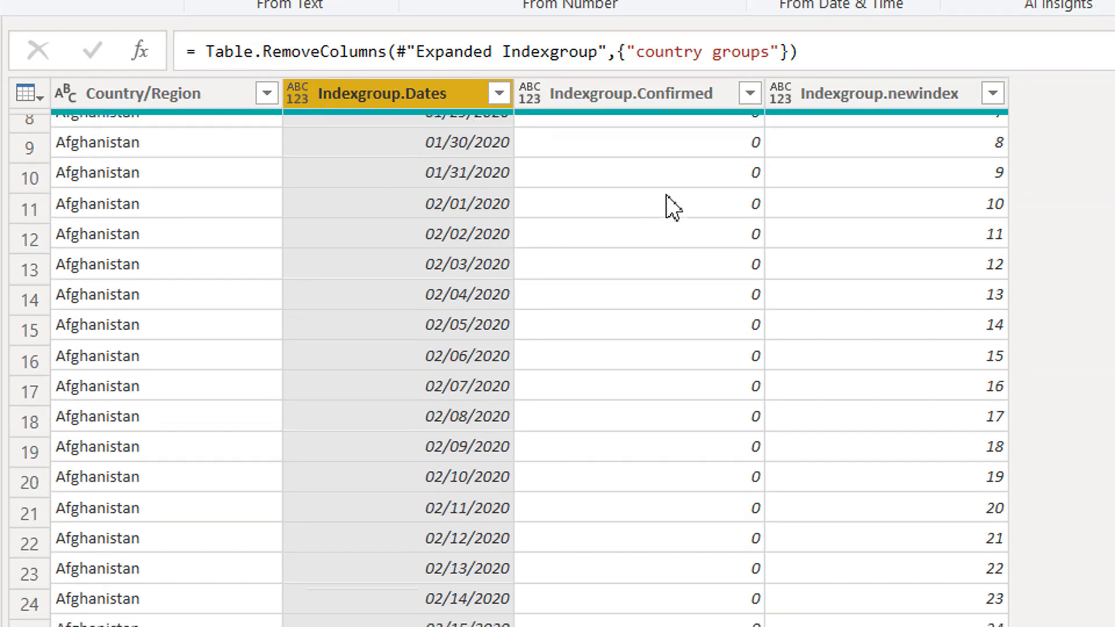
pyautogui.scroll(-15, 660, 215)
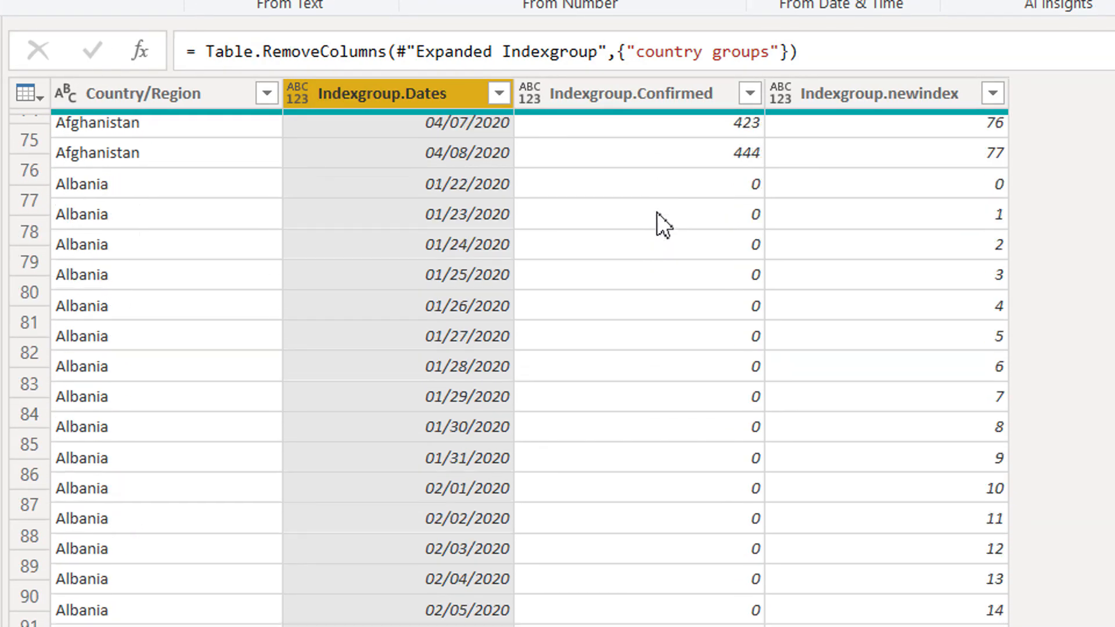
pyautogui.scroll(2, 476, 227)
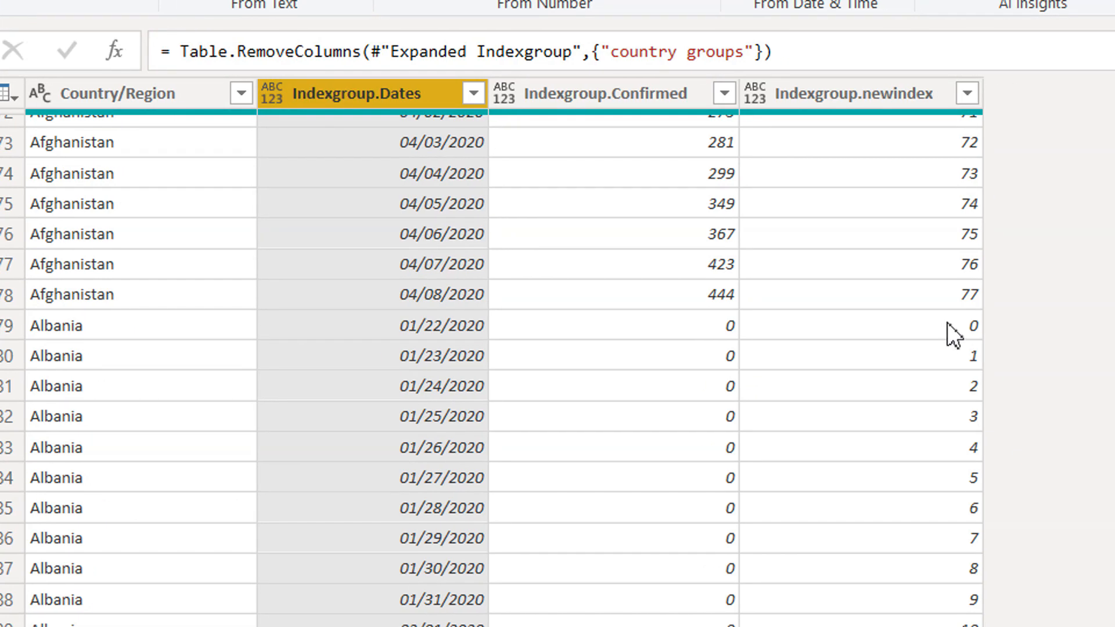
pyautogui.scroll(-20, 904, 322)
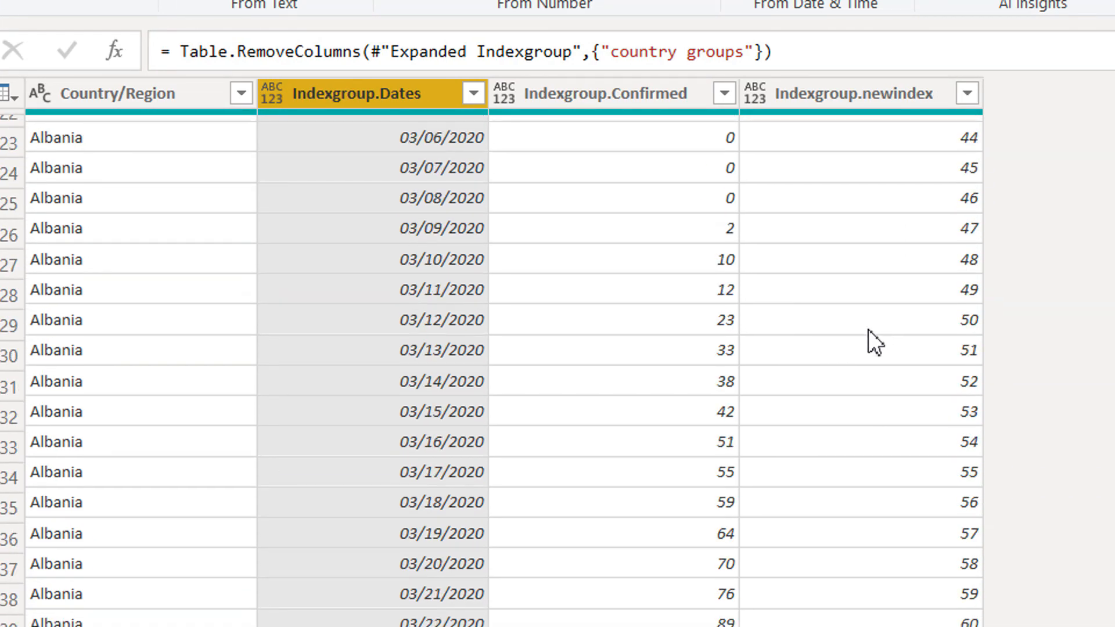
pyautogui.scroll(-20, 866, 329)
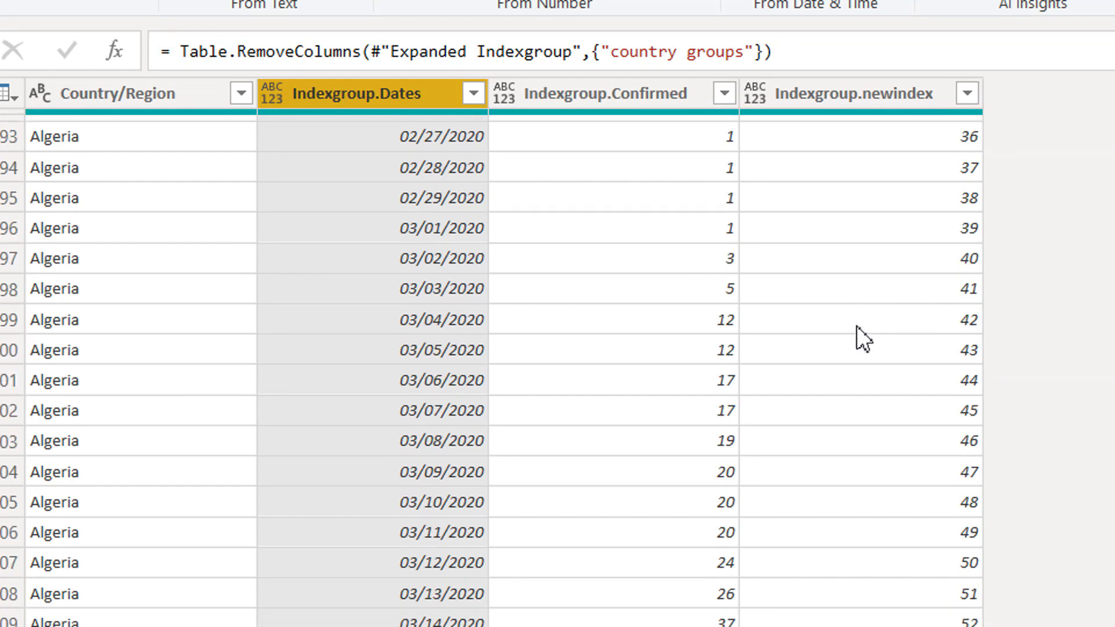
pyautogui.scroll(-20, 852, 326)
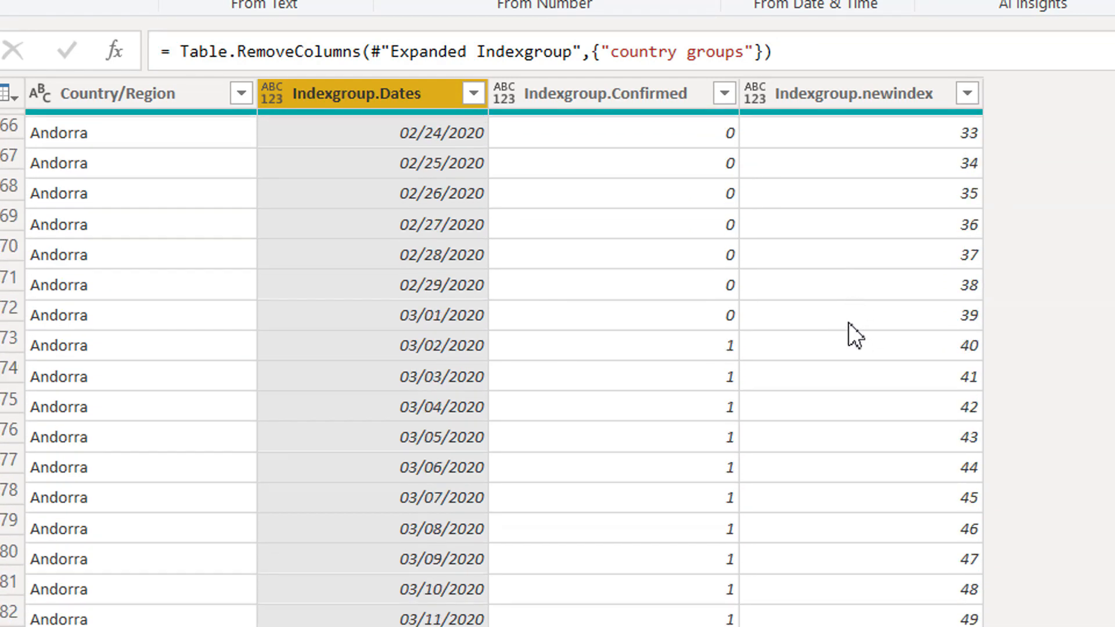
pyautogui.scroll(8, 841, 321)
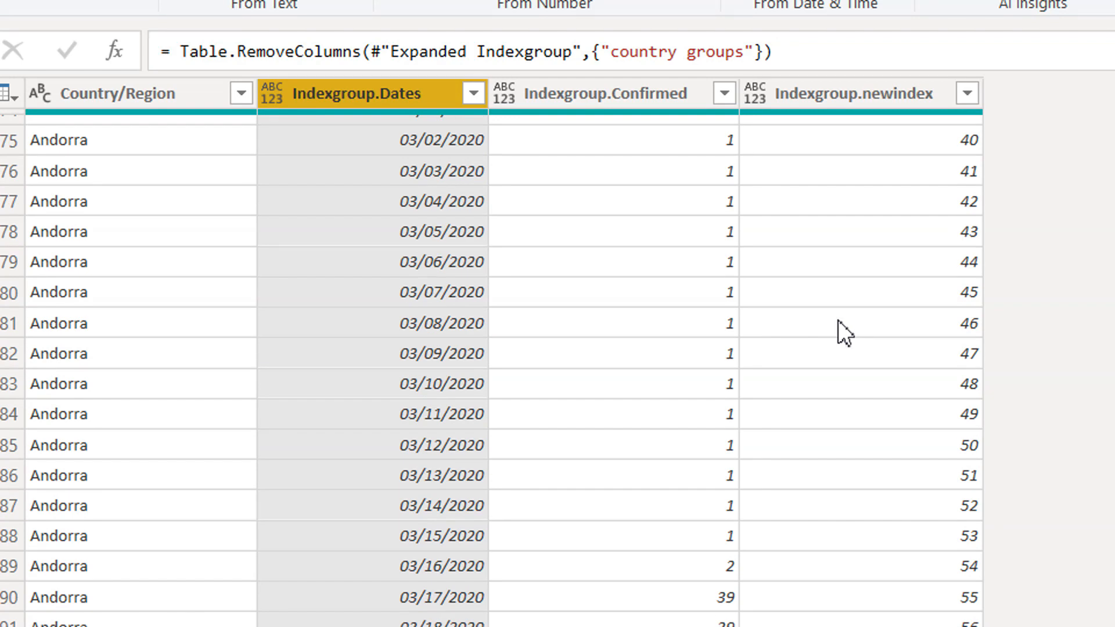
pyautogui.scroll(13, 838, 321)
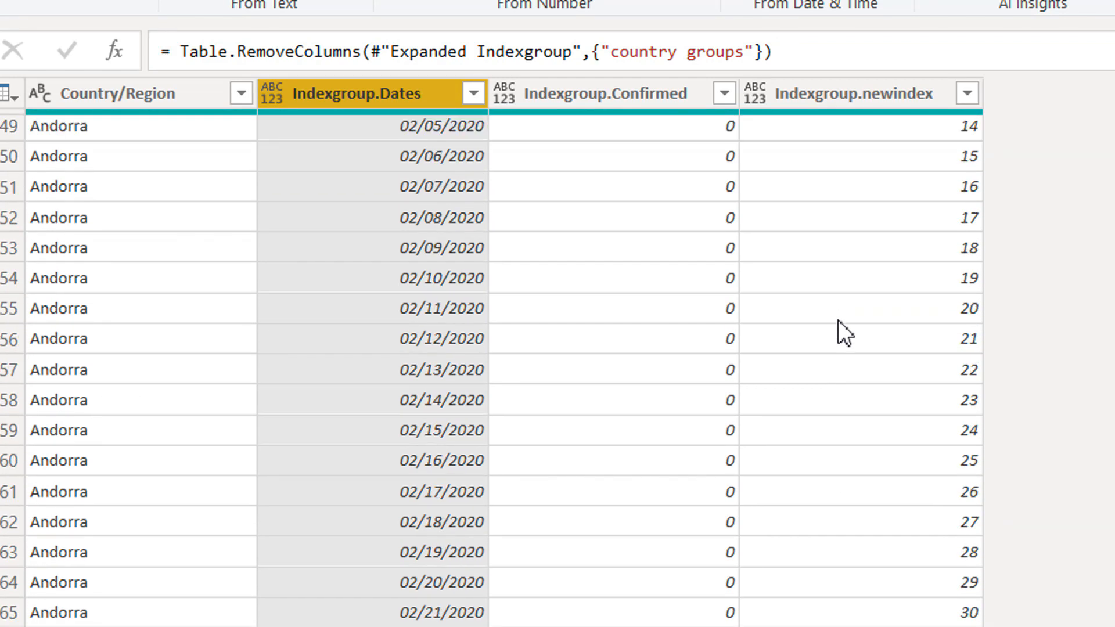
pyautogui.scroll(1, 837, 320)
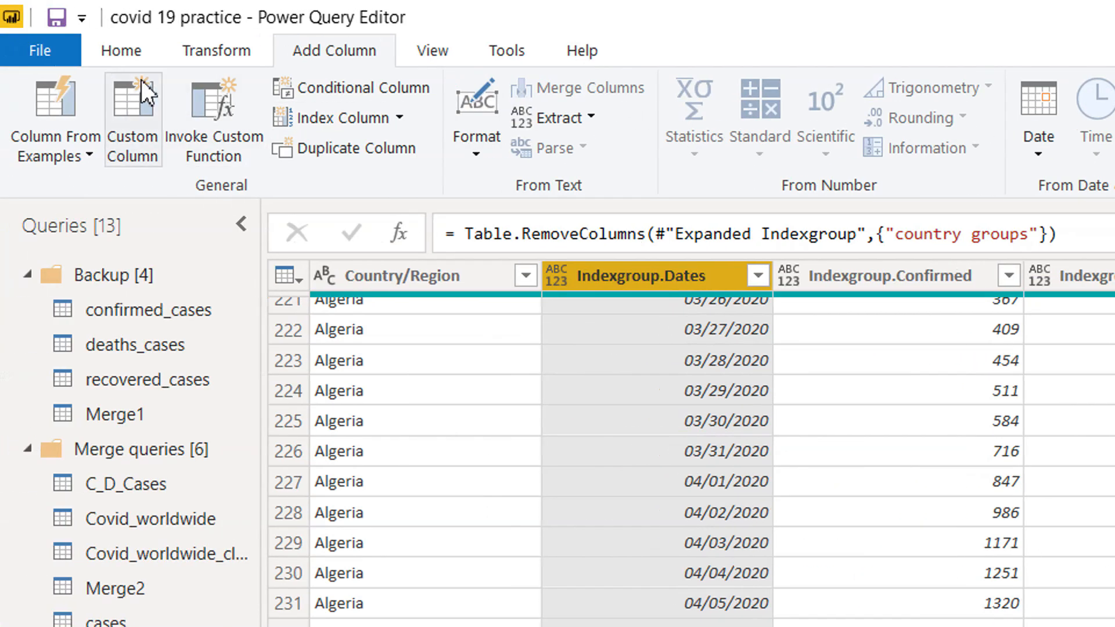
pyautogui.click(120, 52)
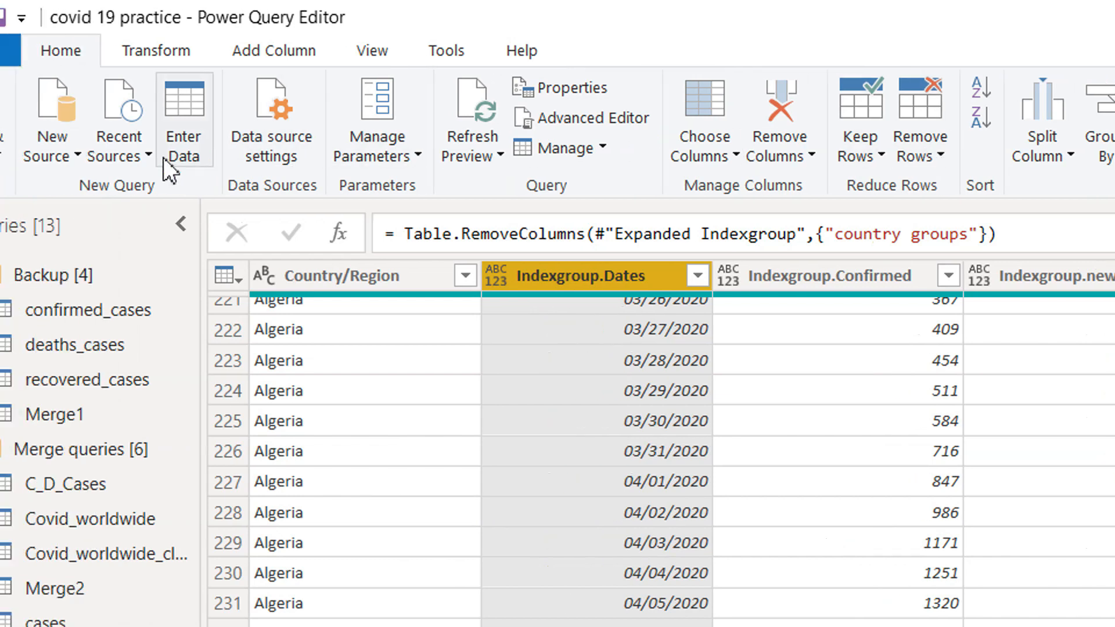
pyautogui.click(56, 51)
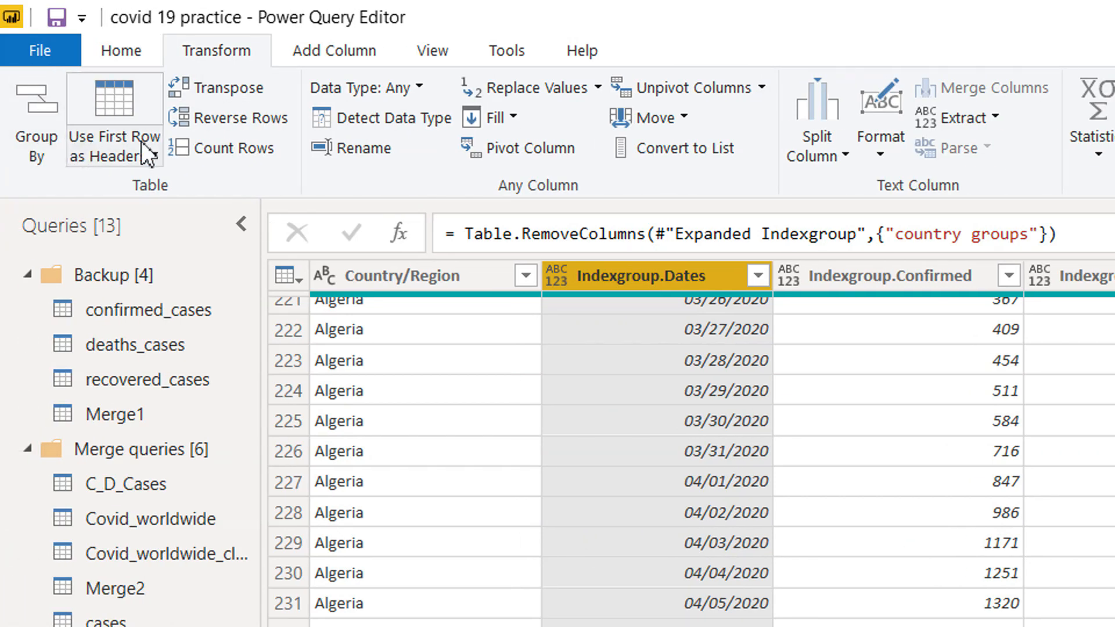